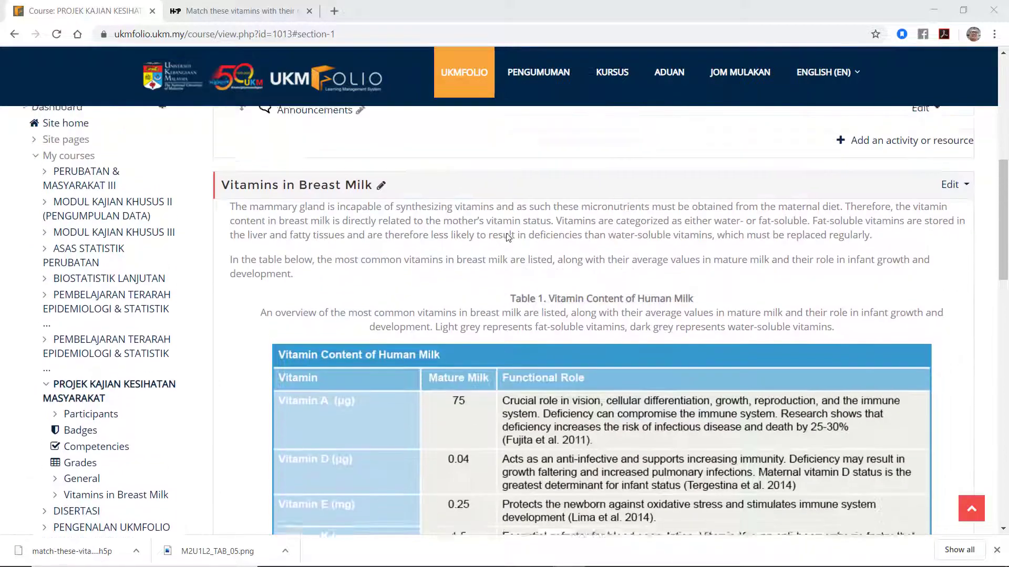
Step: Review the Vitamins in Breast Milk topic on the course page, including its vitamin content table and closing notes
scroll(508, 238, "down", 1)
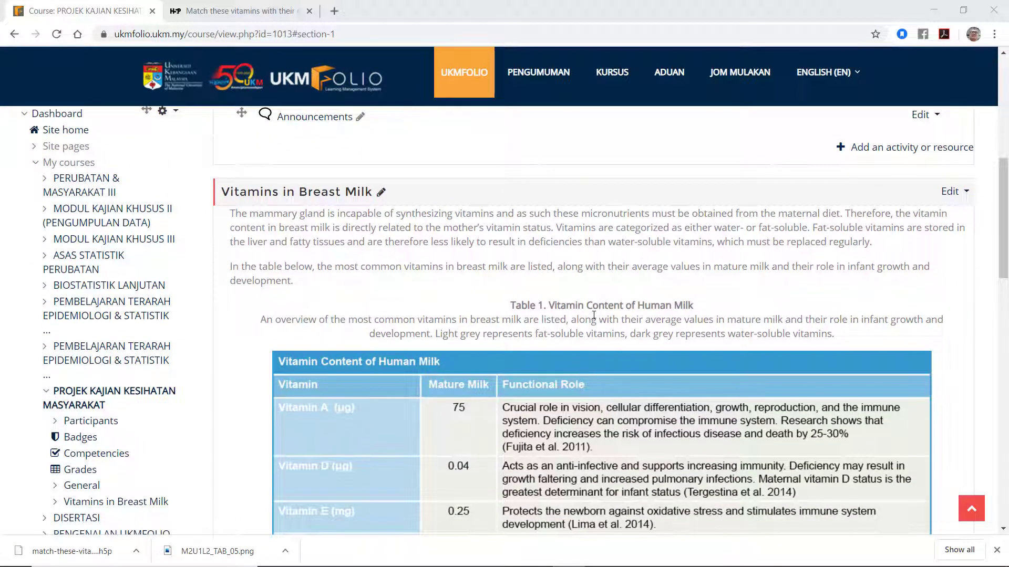
scroll(594, 315, "down", 10)
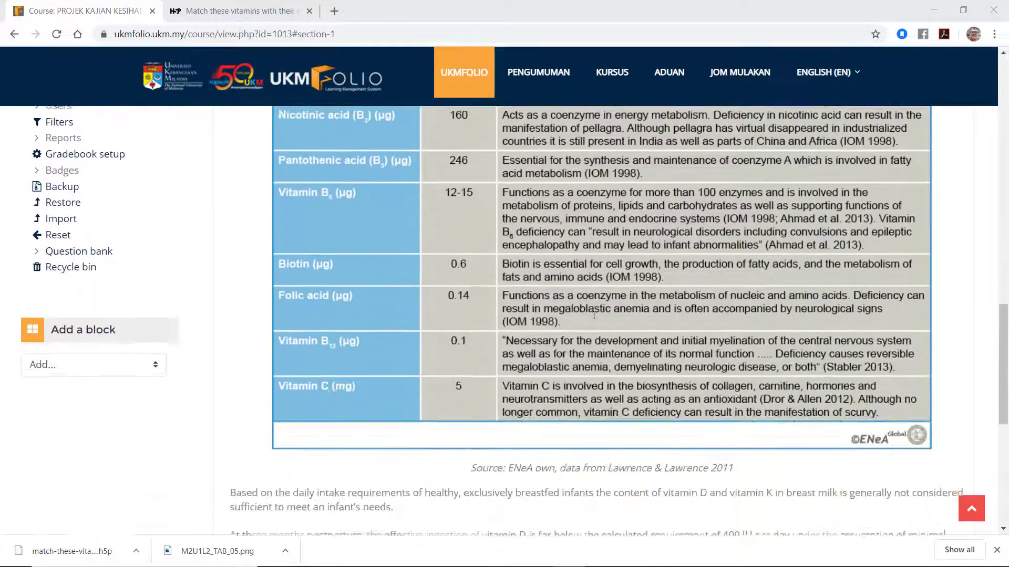
scroll(593, 315, "down", 4)
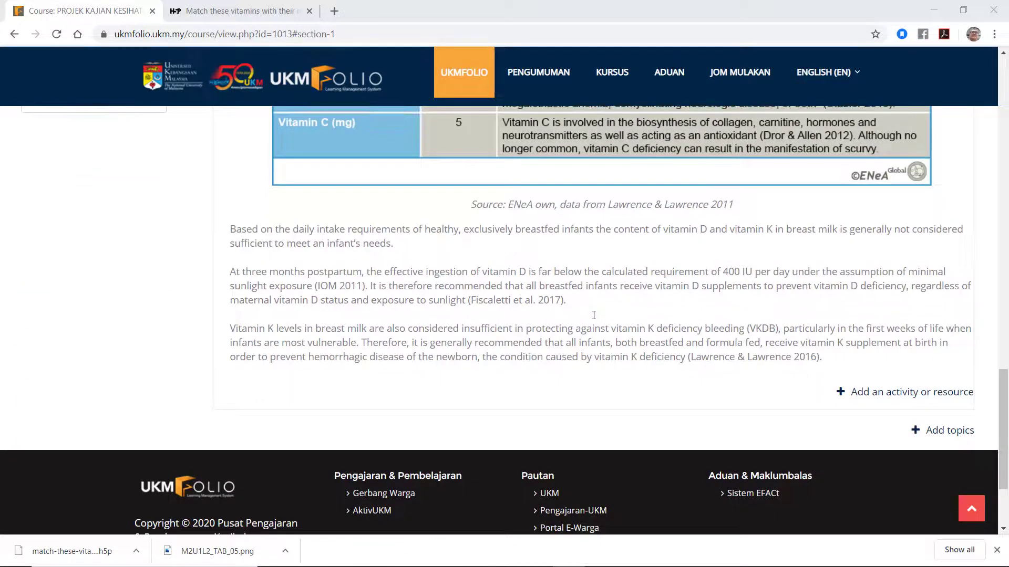
scroll(597, 256, "up", 6)
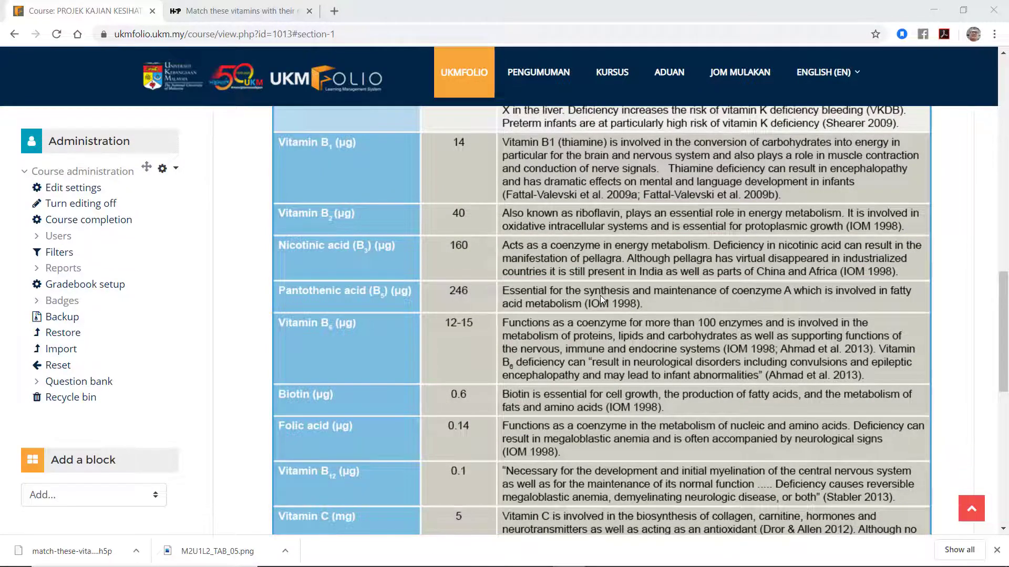
scroll(600, 295, "down", 4)
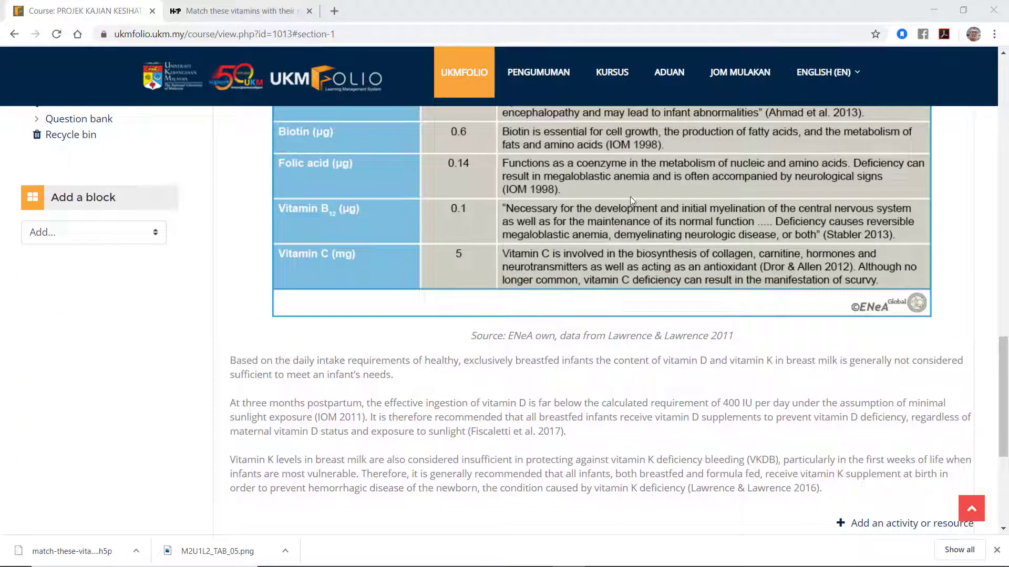
scroll(530, 281, "down", 3)
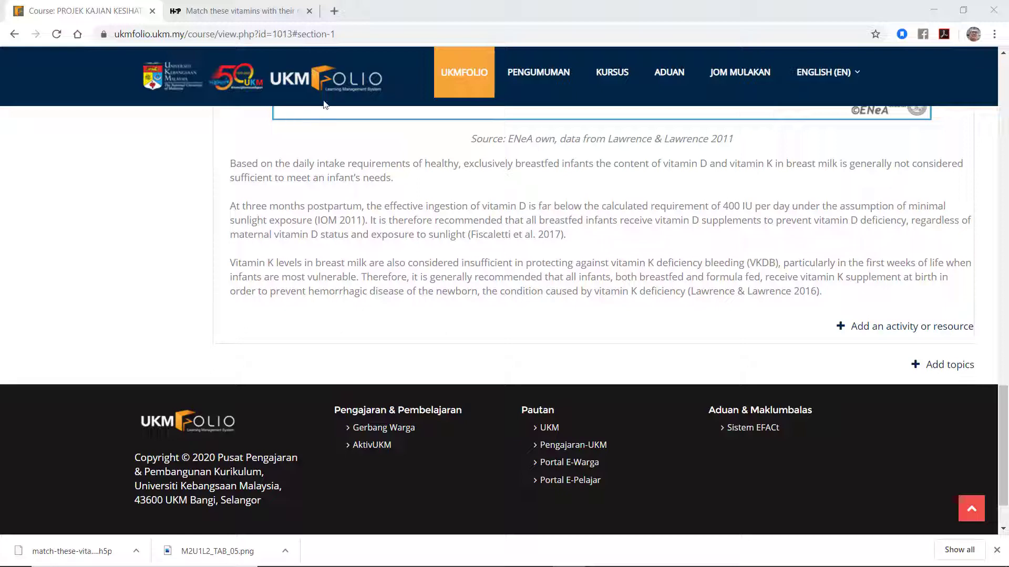
Step: Switch to the H5P page "Match these vitamins with their main functions" and look over the matching exercise
left_click(237, 11)
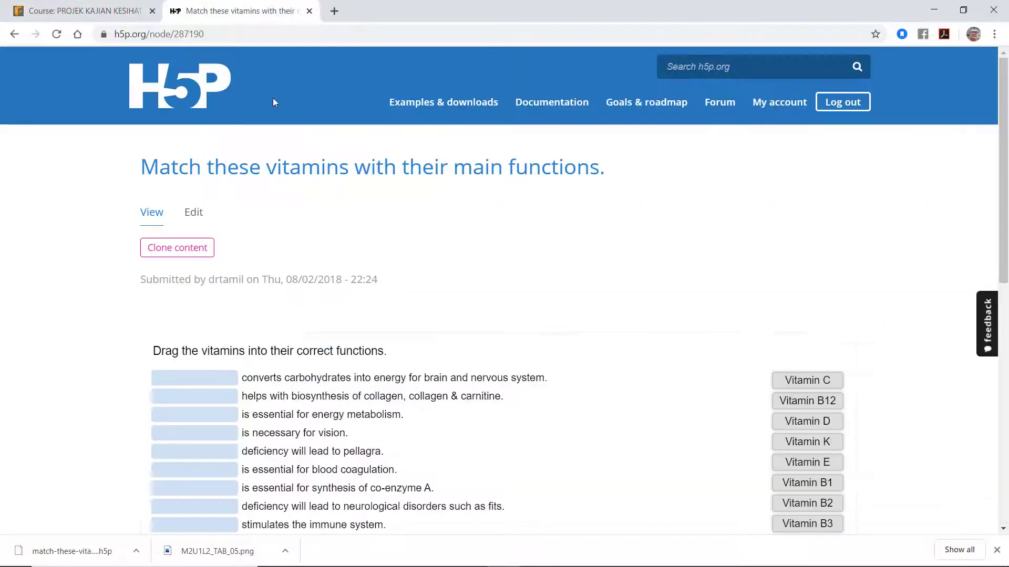
scroll(633, 256, "down", 1)
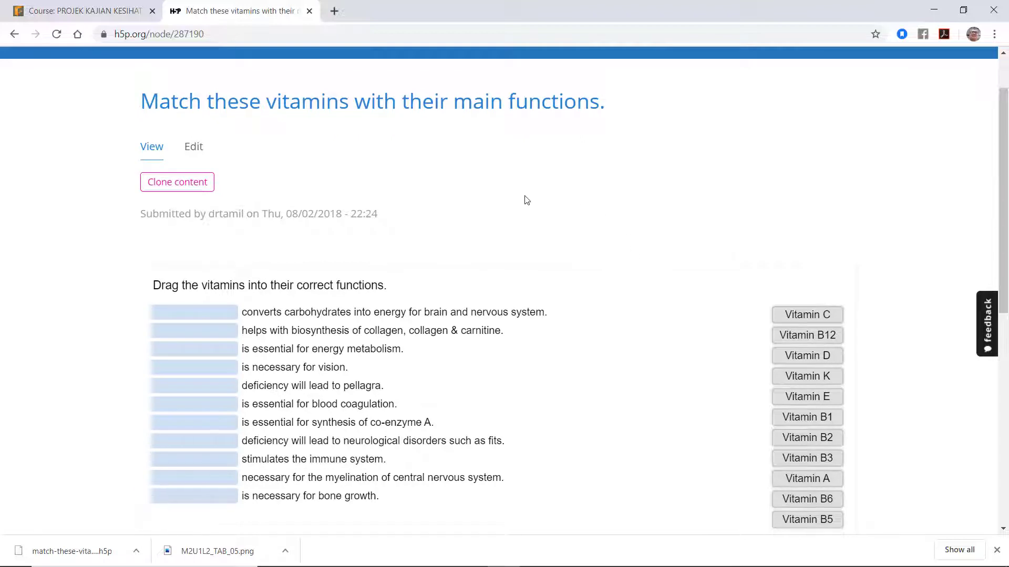
scroll(545, 244, "up", 1)
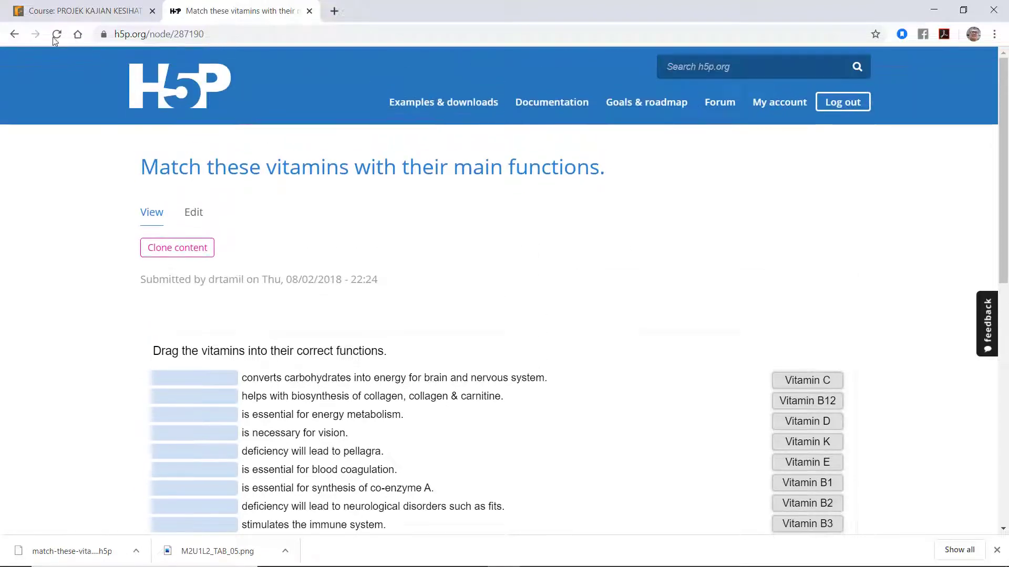
scroll(620, 264, "down", 3)
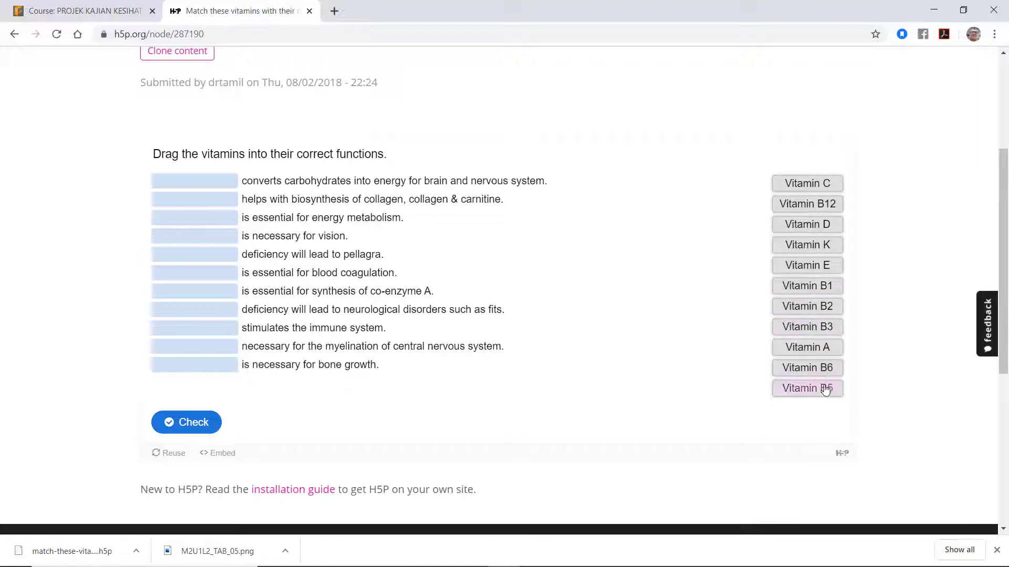
Step: Match Vitamin A to vision, Vitamin D to bone growth and Vitamin K to blood coagulation, and check the answers
left_click_drag(809, 348, 196, 237)
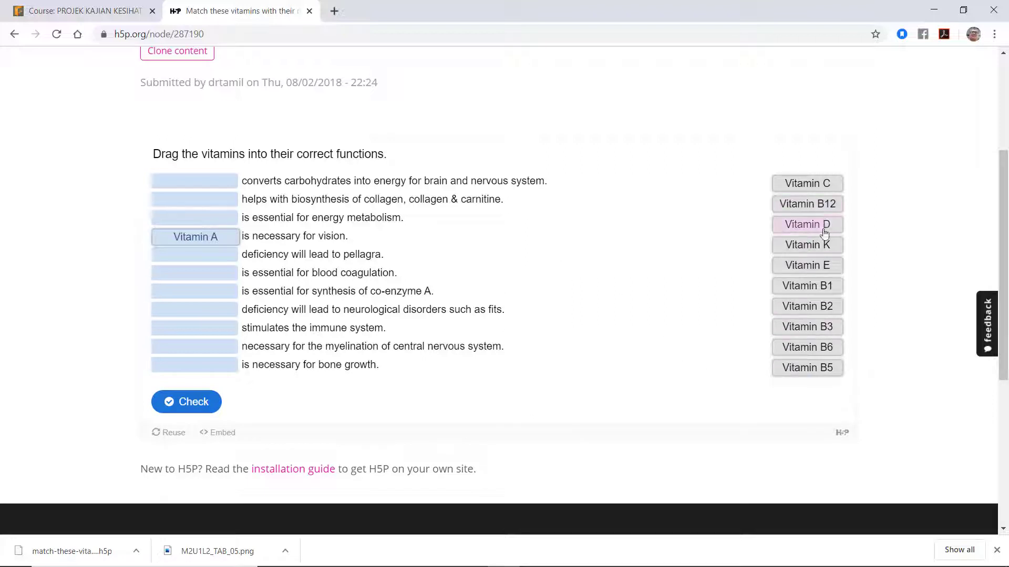
left_click_drag(818, 233, 215, 387)
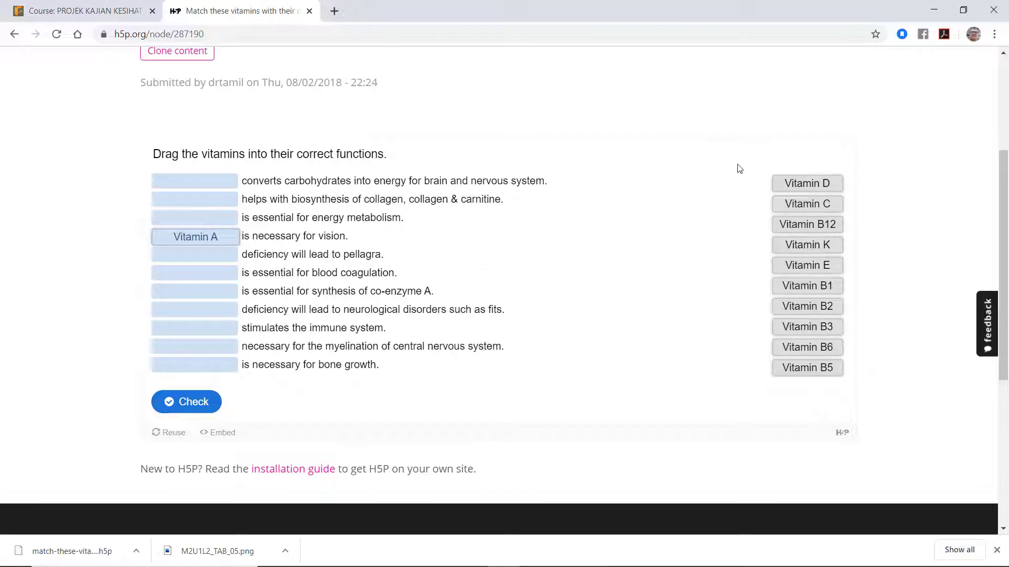
left_click_drag(789, 187, 198, 357)
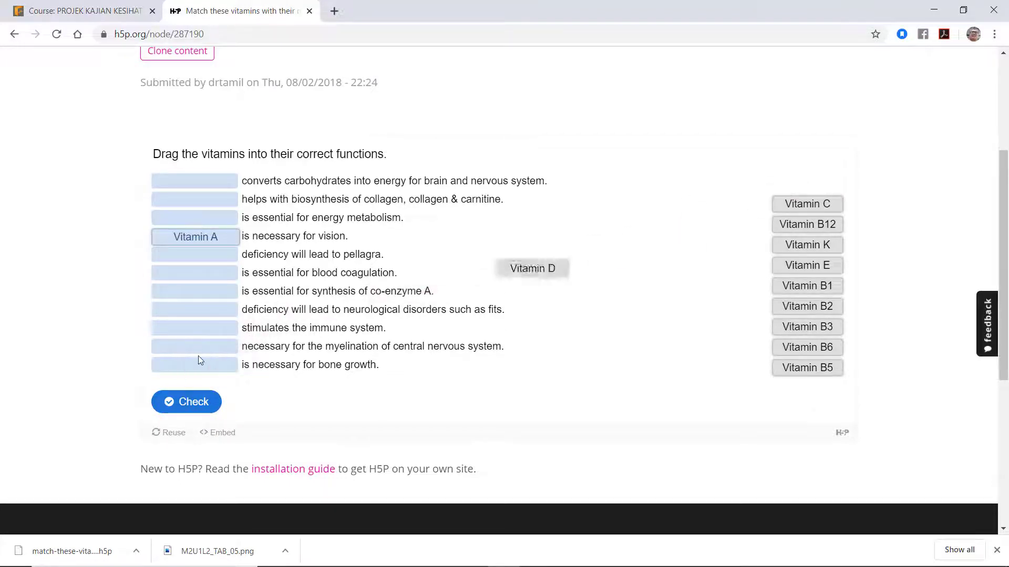
left_click_drag(810, 184, 192, 368)
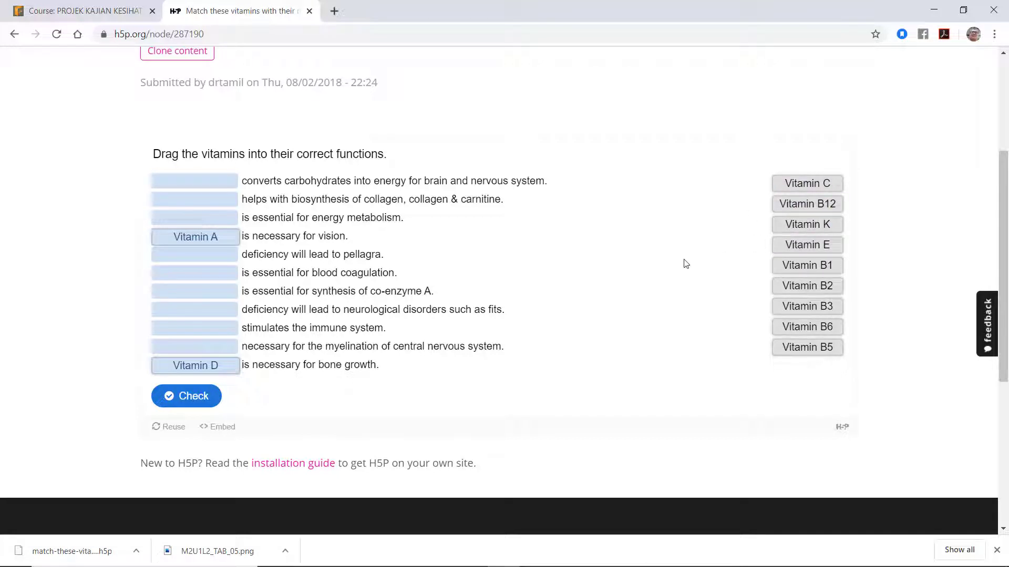
left_click_drag(806, 224, 205, 283)
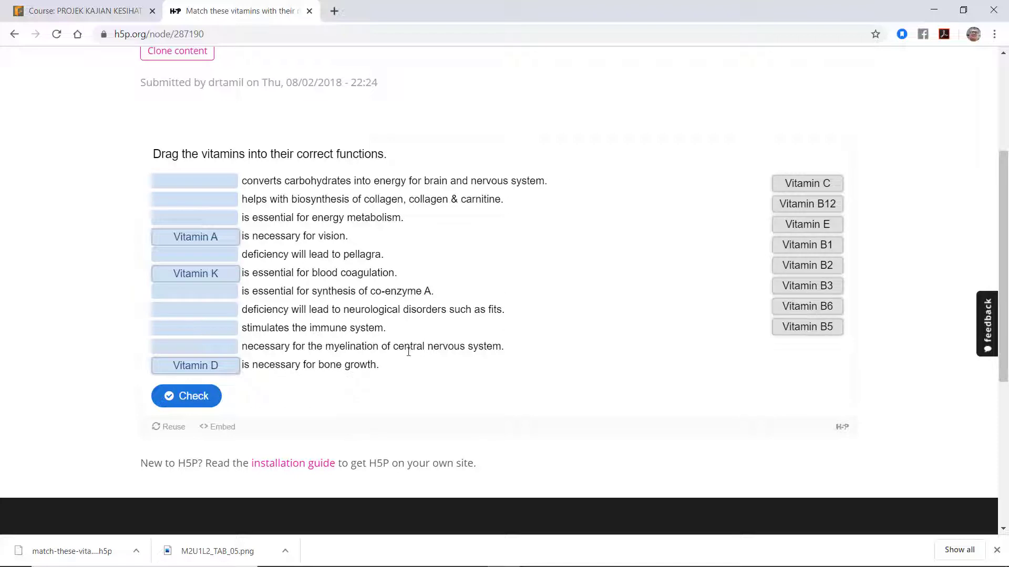
left_click(193, 398)
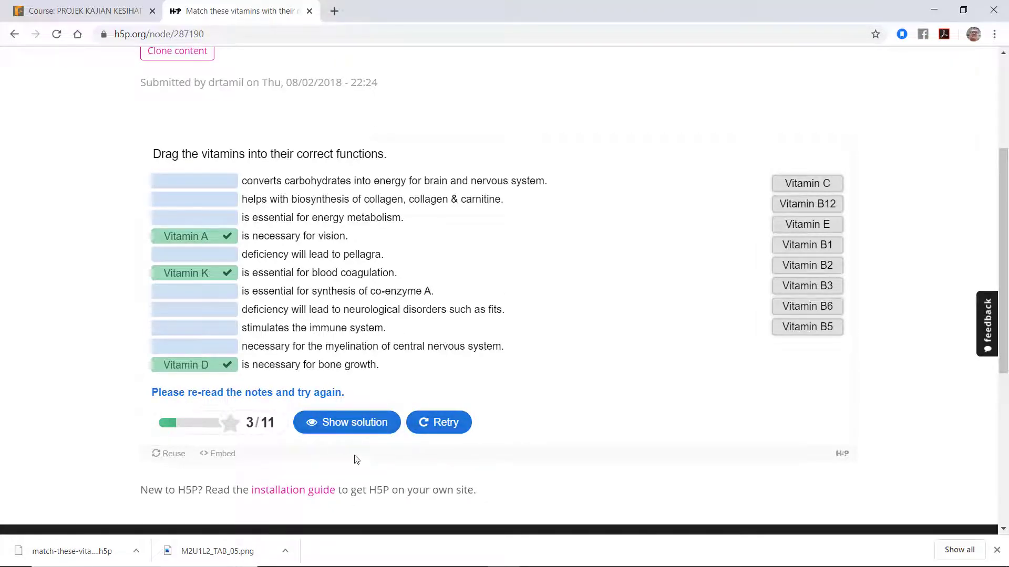
Step: Download the vitamin matching exercise for reuse as an .h5p file
scroll(356, 461, "down", 4)
scroll(333, 412, "up", 4)
left_click(171, 455)
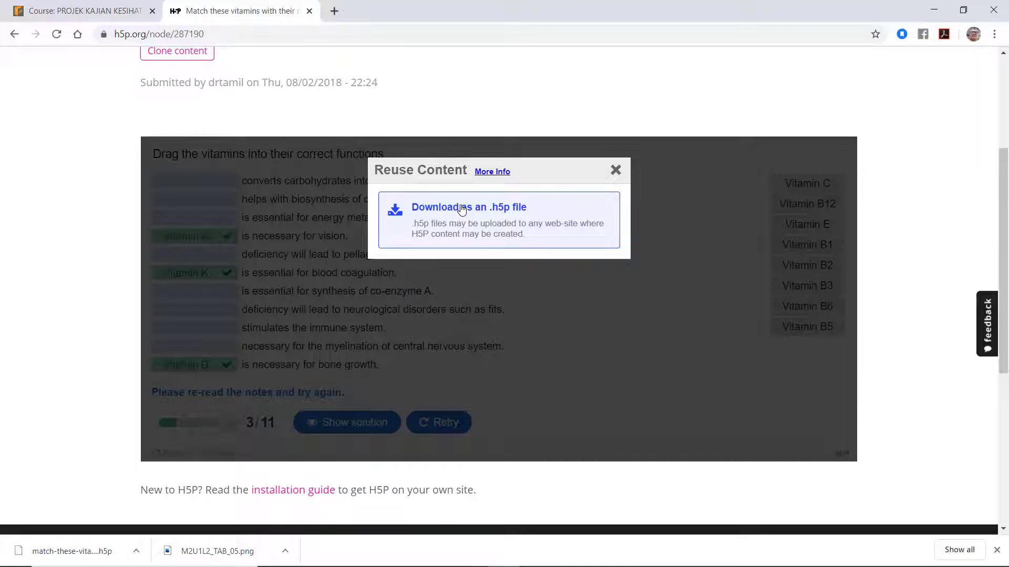
left_click(462, 208)
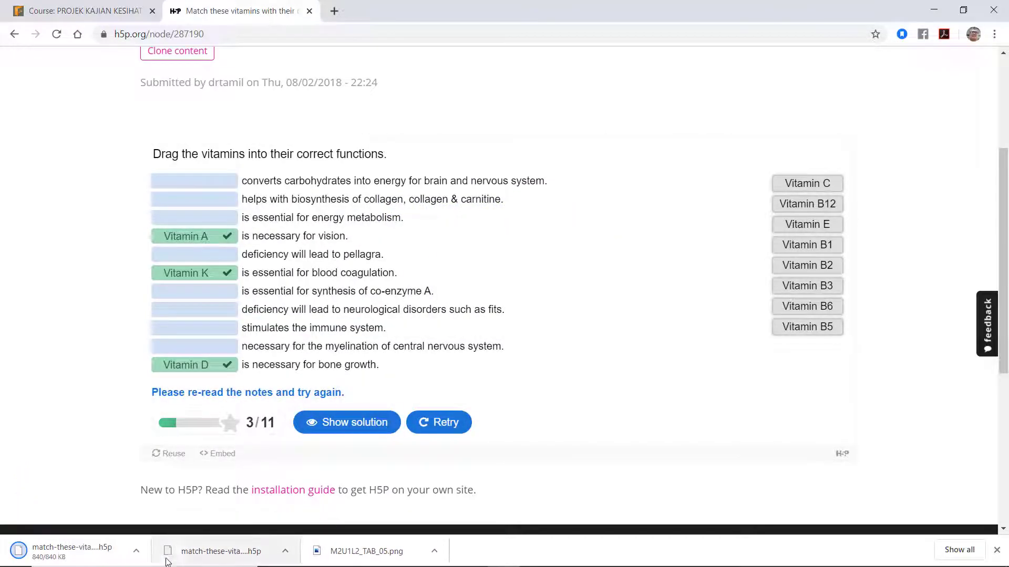
Step: Show the download in its folder with full file names readable and delete the duplicate match-these-vitamins-with-their-main-functions-289139 (1).h5p
left_click(135, 552)
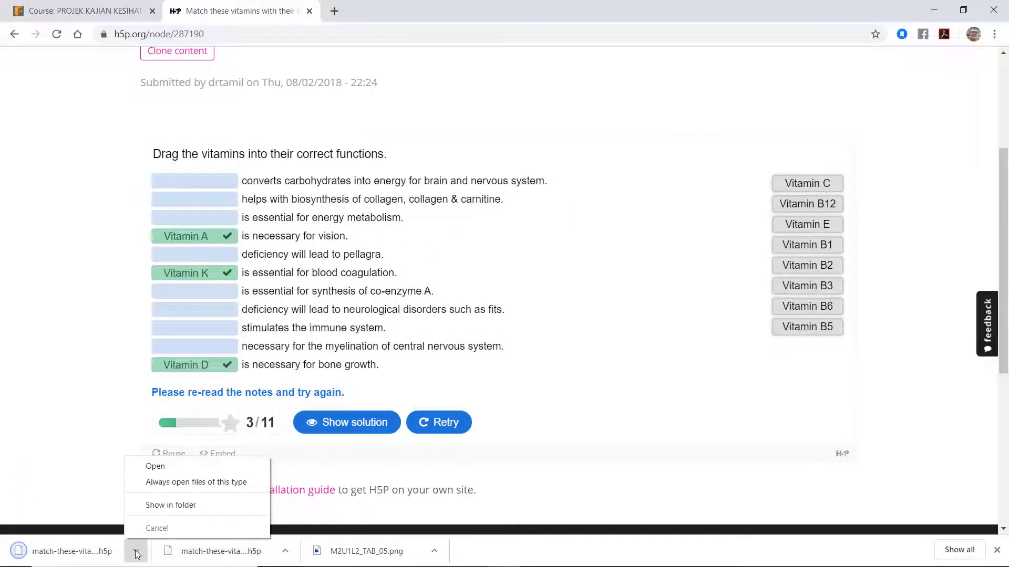
left_click(183, 506)
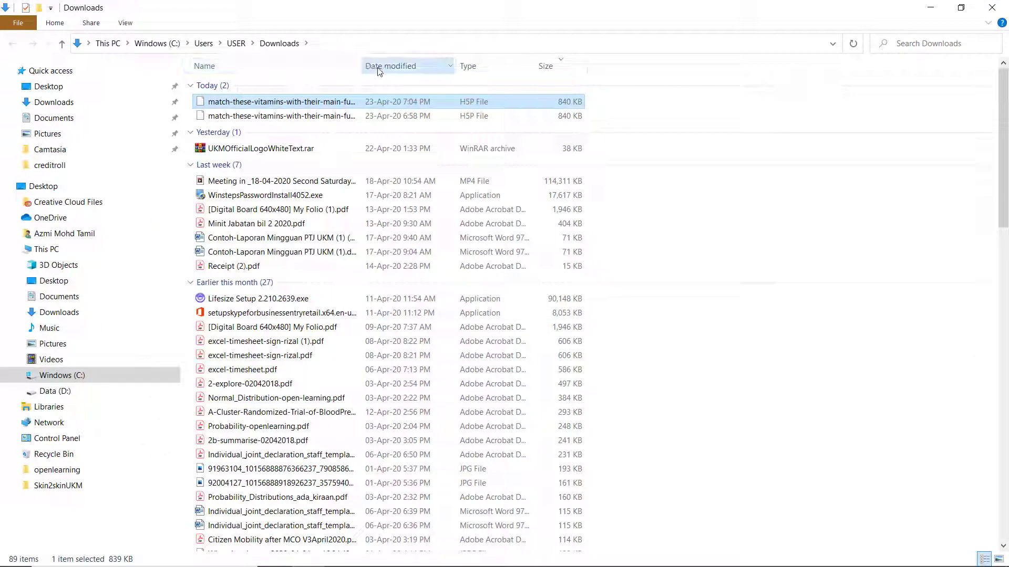
left_click_drag(362, 67, 476, 67)
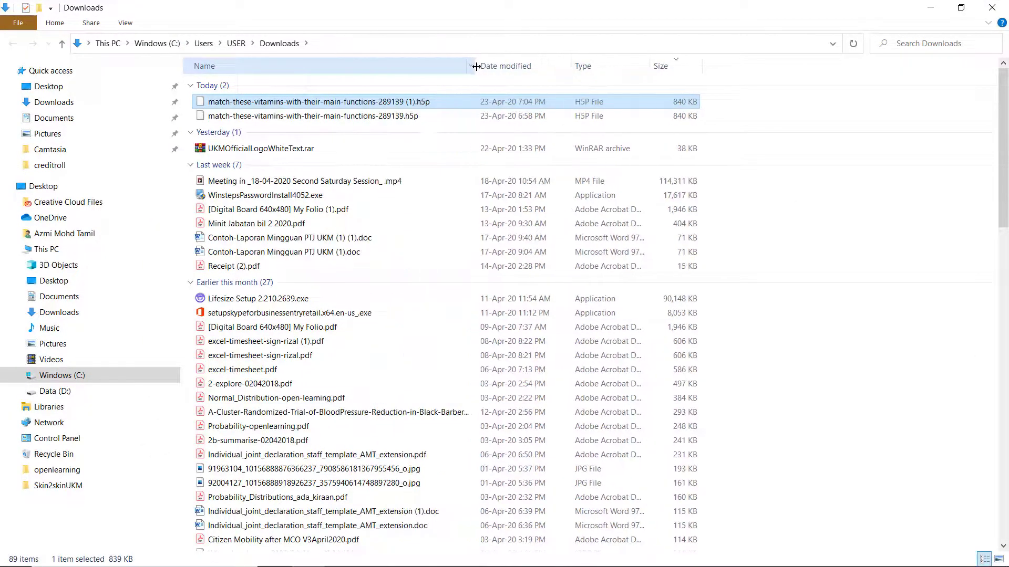
right_click(424, 103)
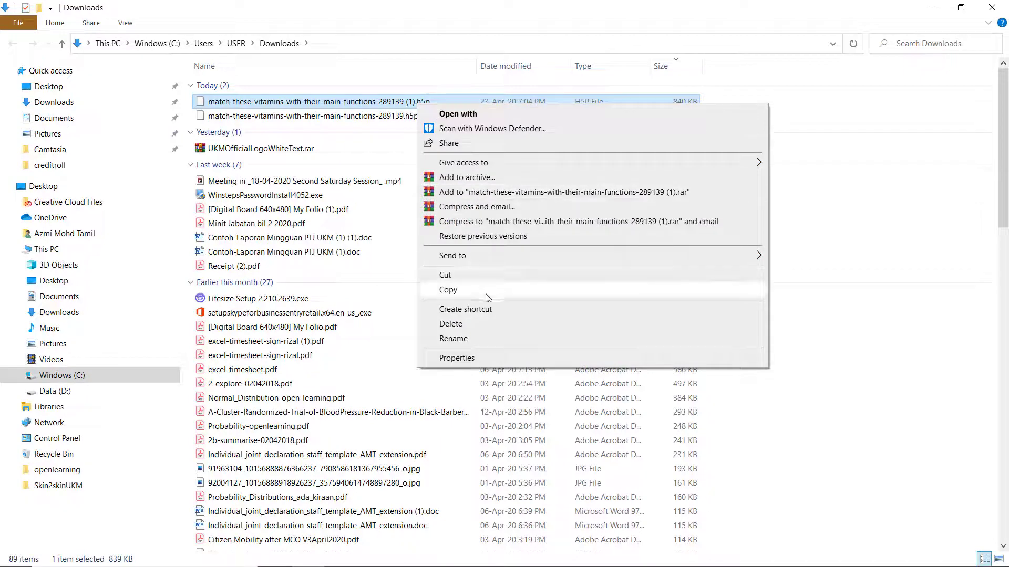
left_click(485, 324)
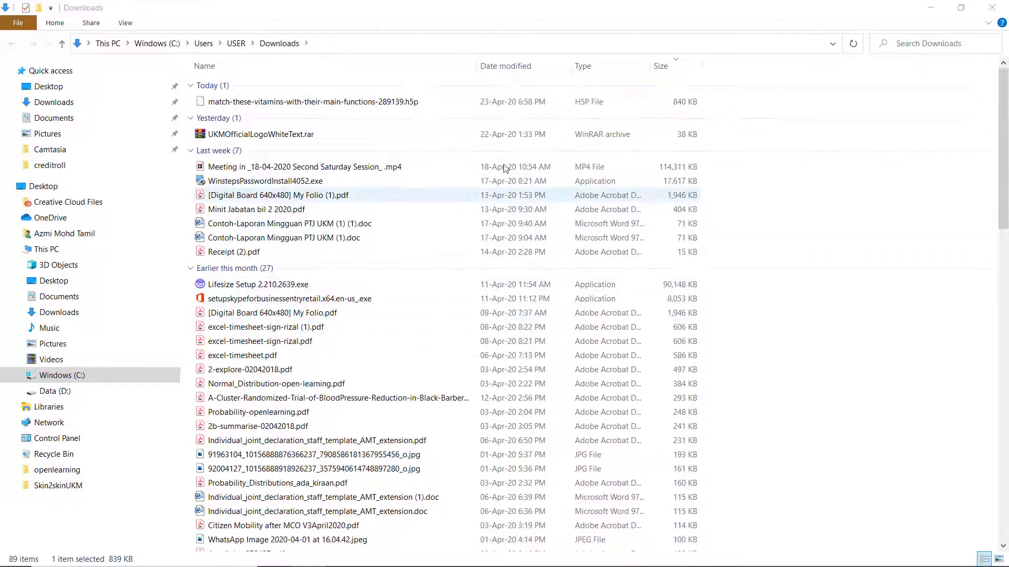
Step: Copy match-these-vitamins-with-their-main-functions-289139.h5p from the Downloads folder to the desktop
left_click(345, 104)
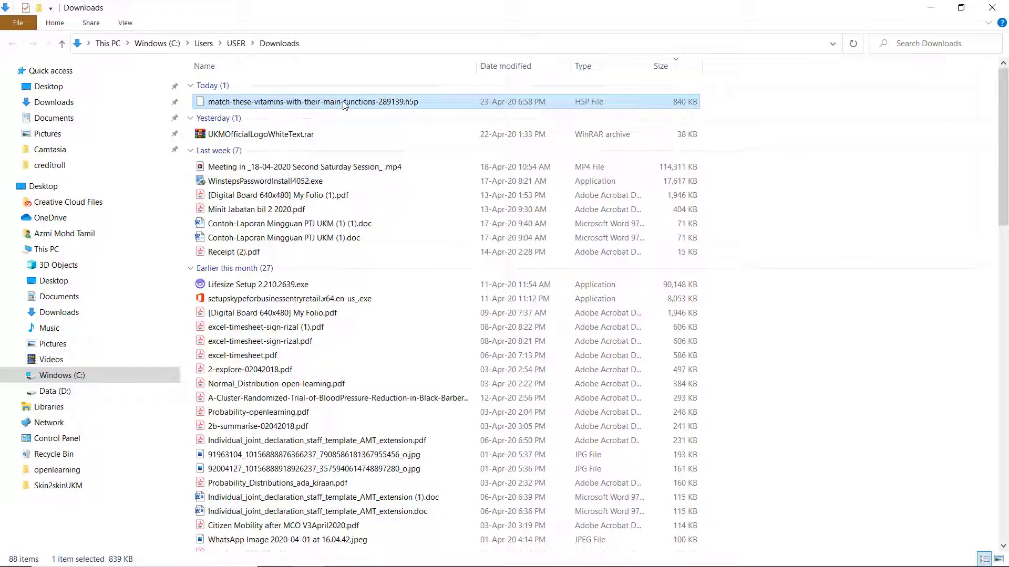
right_click(345, 104)
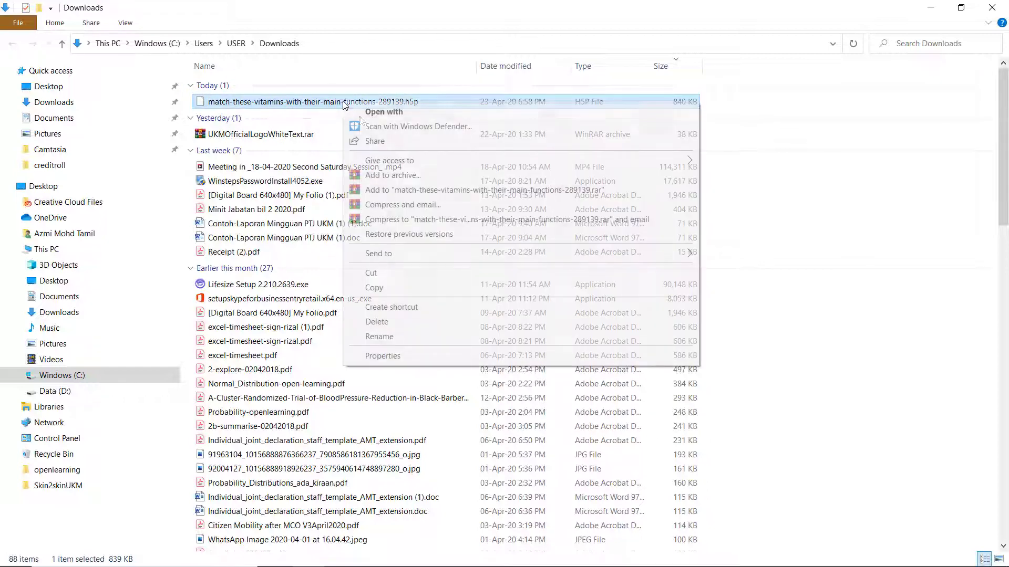
left_click(384, 287)
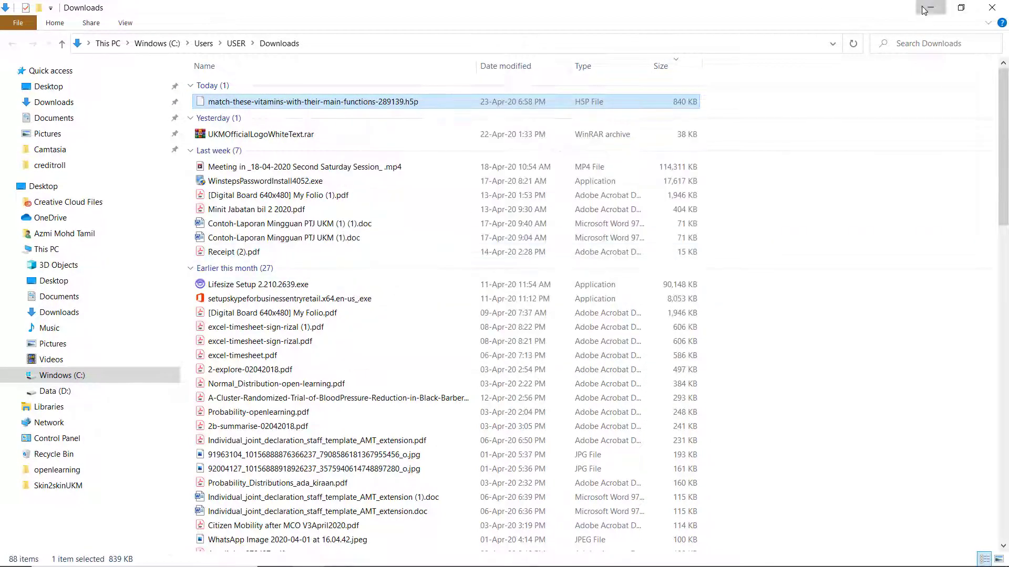
left_click(930, 7)
left_click(934, 10)
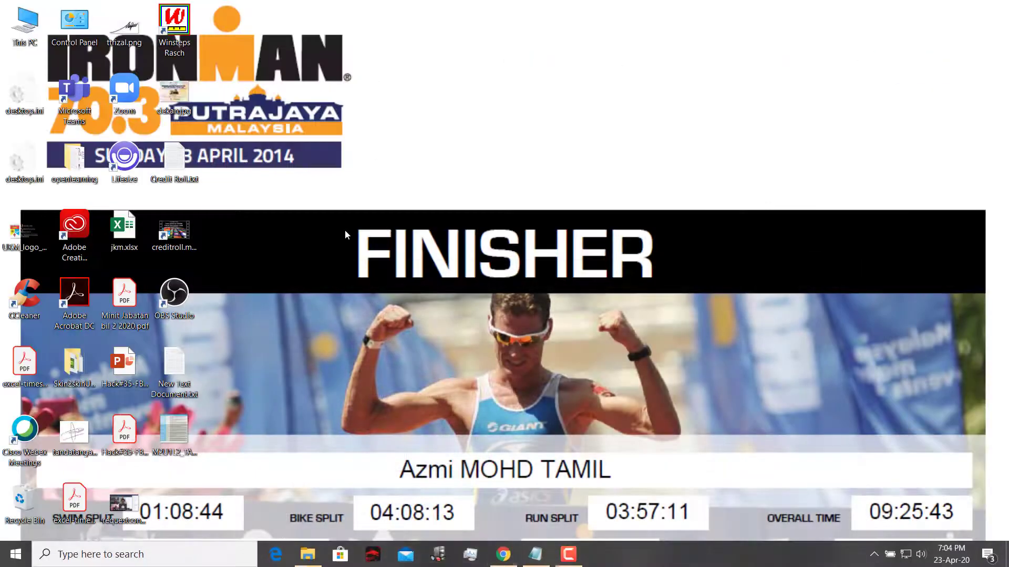
right_click(224, 333)
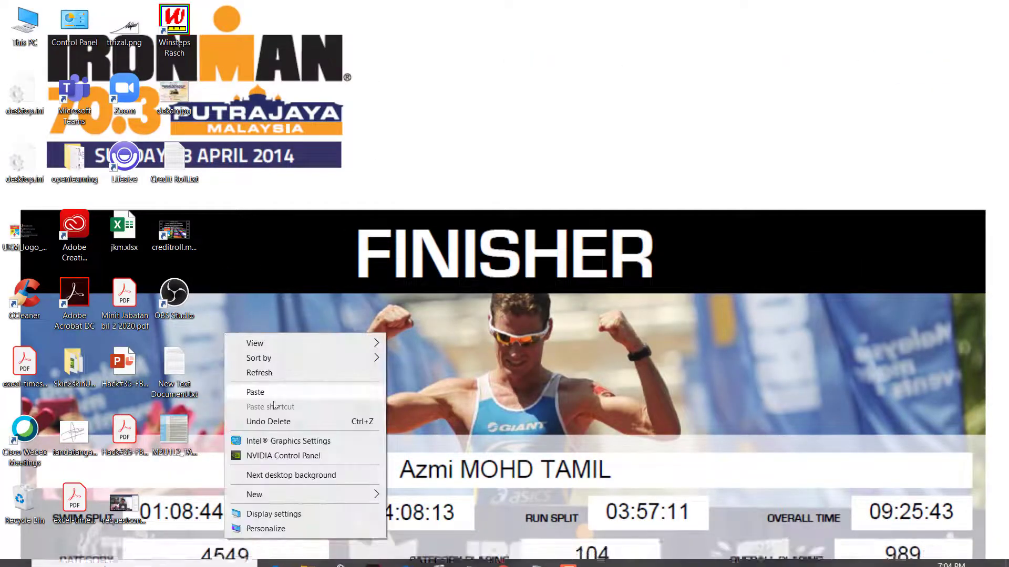
left_click(255, 391)
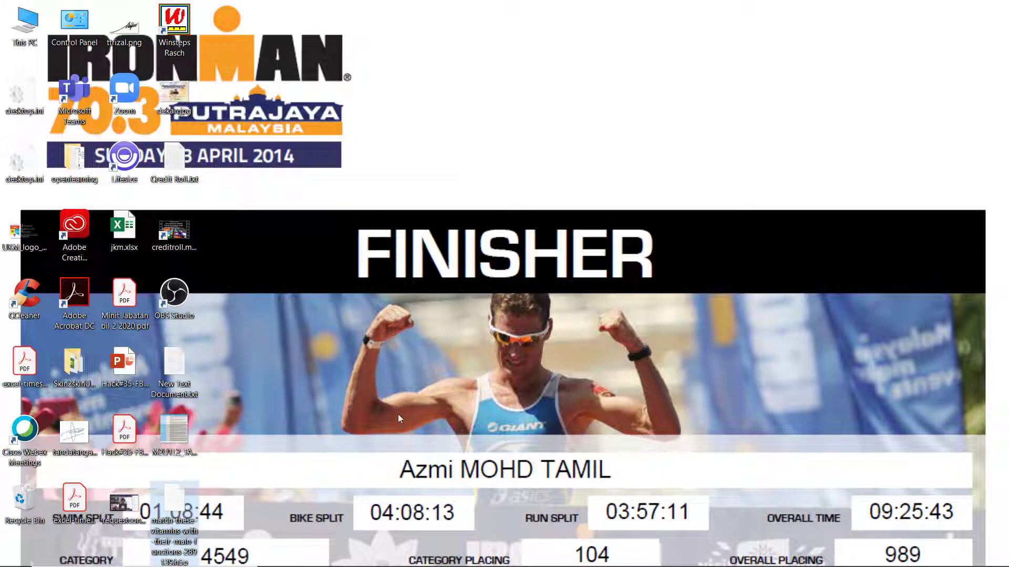
Step: Switch to Chrome and show the UKMFolio course page for PROJEK KAJIAN KESIHATAN MASYARAKAT
mouse_move(462, 565)
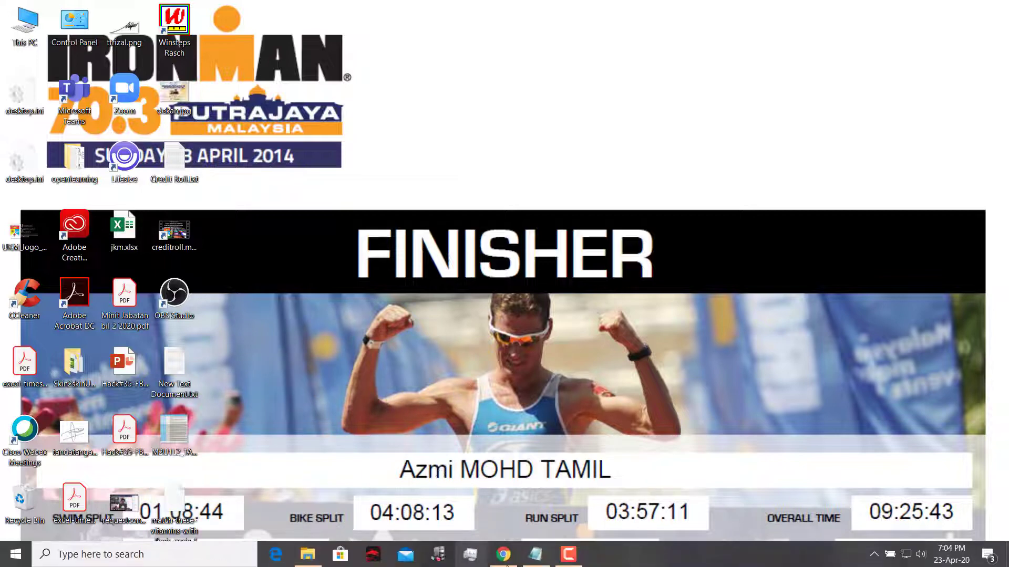
left_click(568, 554)
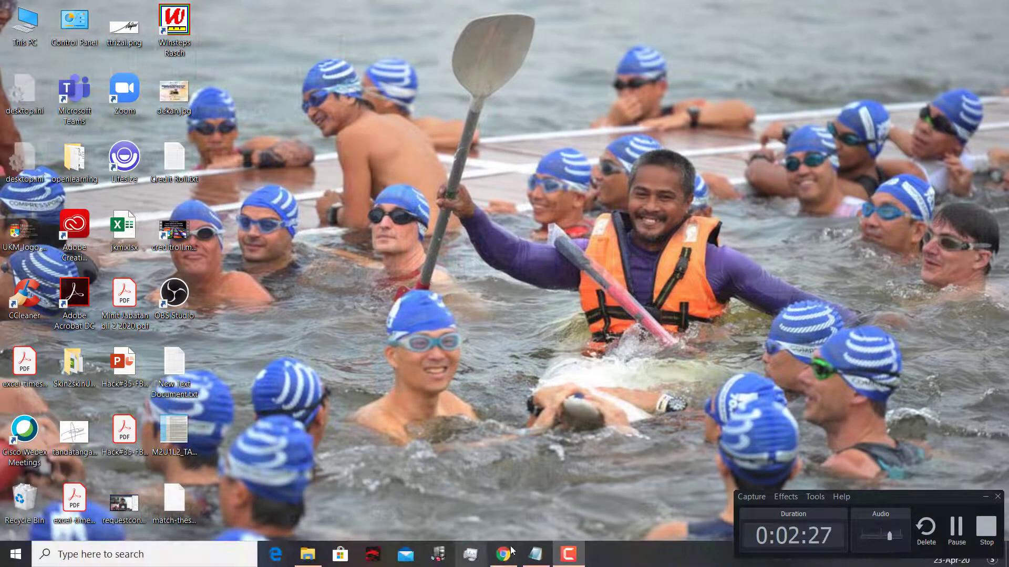
left_click(503, 560)
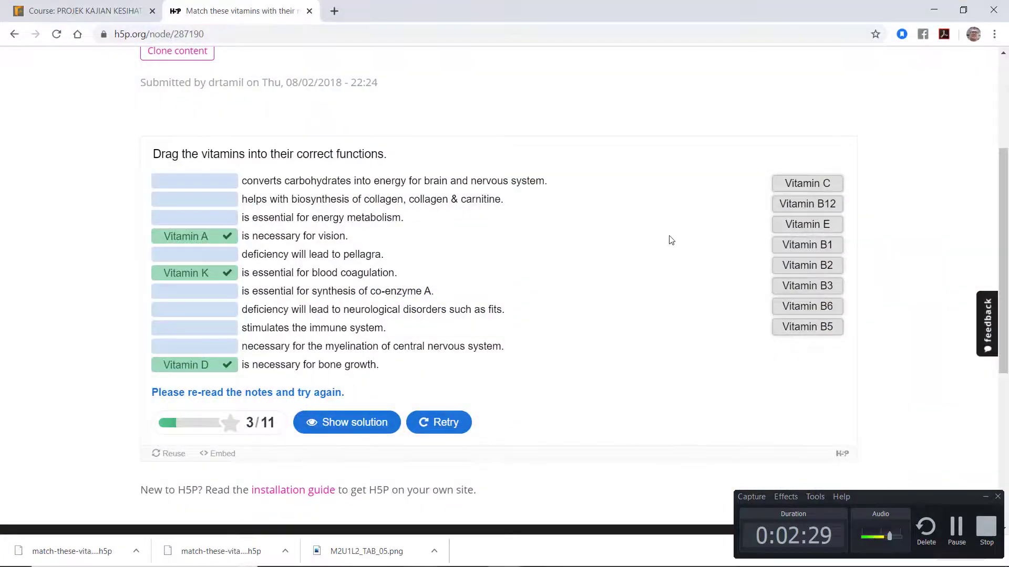
left_click(77, 6)
Step: Add a new Interactive Content activity at the end of the Vitamins in Breast Milk topic
scroll(690, 264, "up", 3)
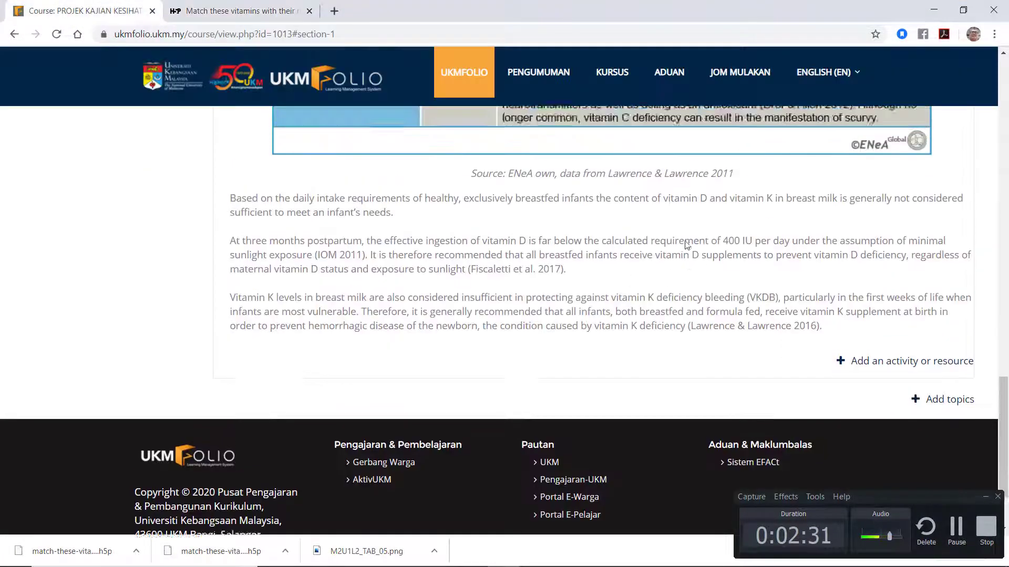
scroll(686, 240, "down", 5)
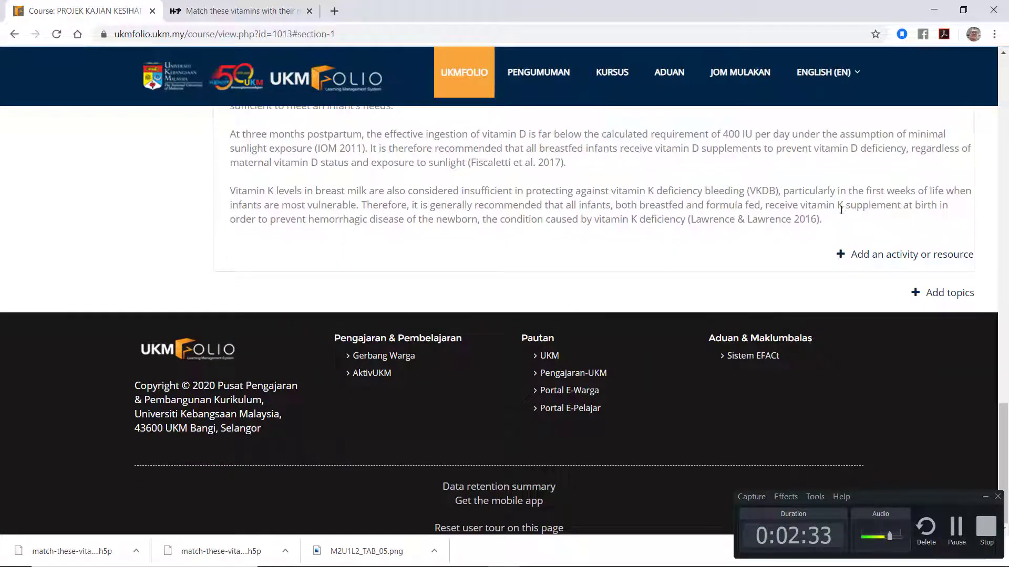
left_click(843, 256)
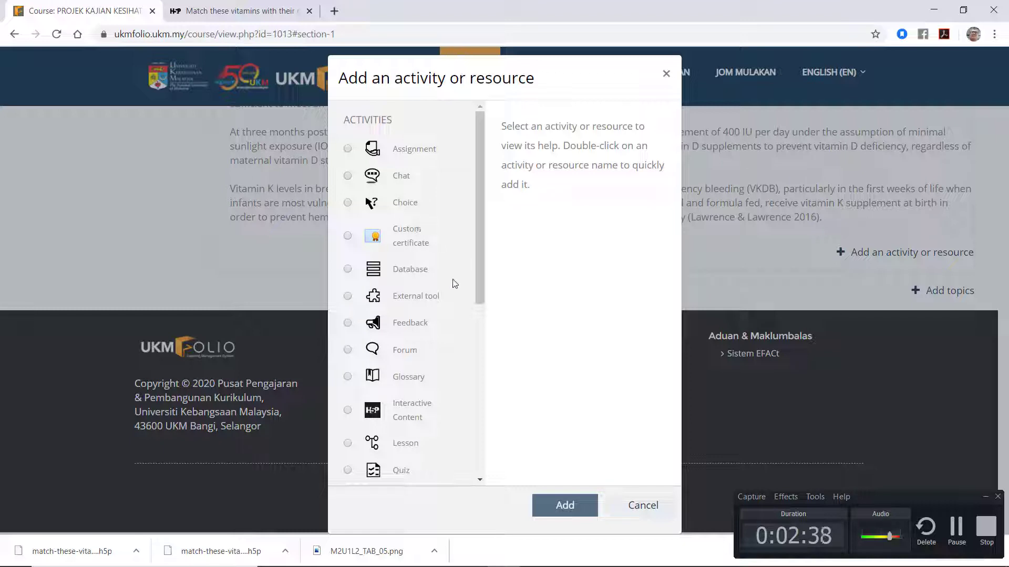
left_click(348, 412)
scroll(615, 336, "down", 1)
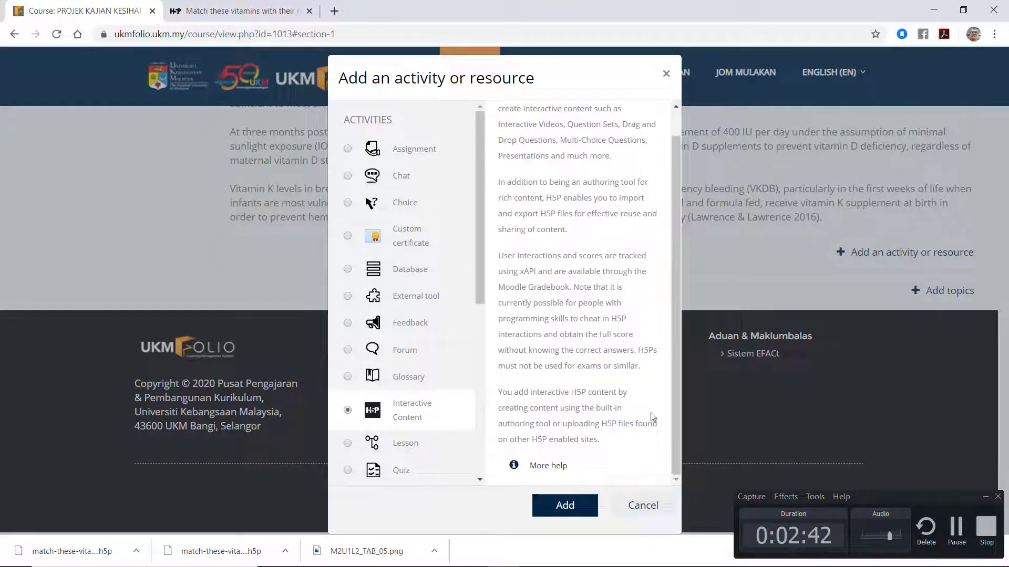
left_click(563, 506)
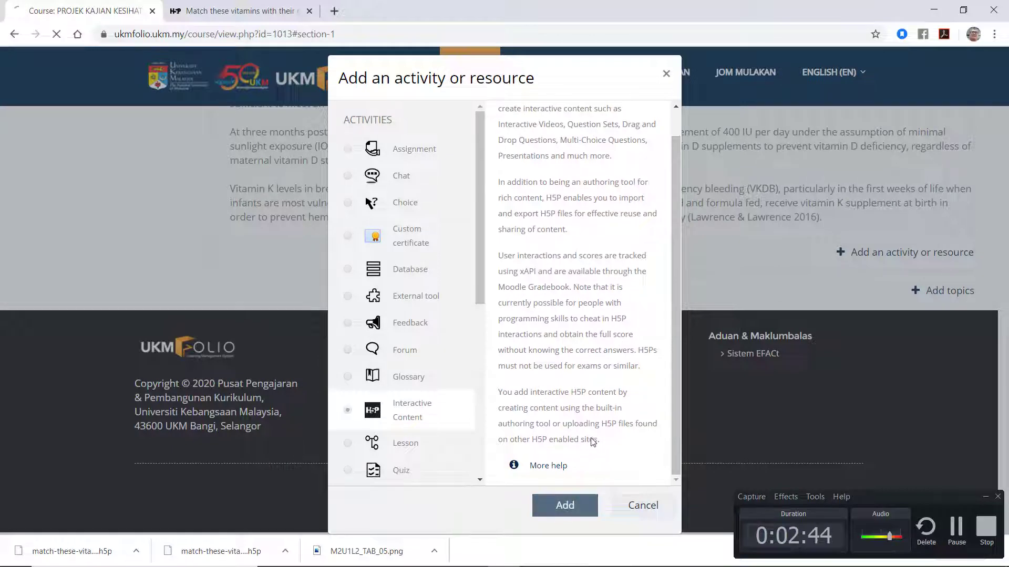
Step: Look through the available H5P content types and set the editor to upload an H5P file instead of creating content
scroll(779, 269, "down", 5)
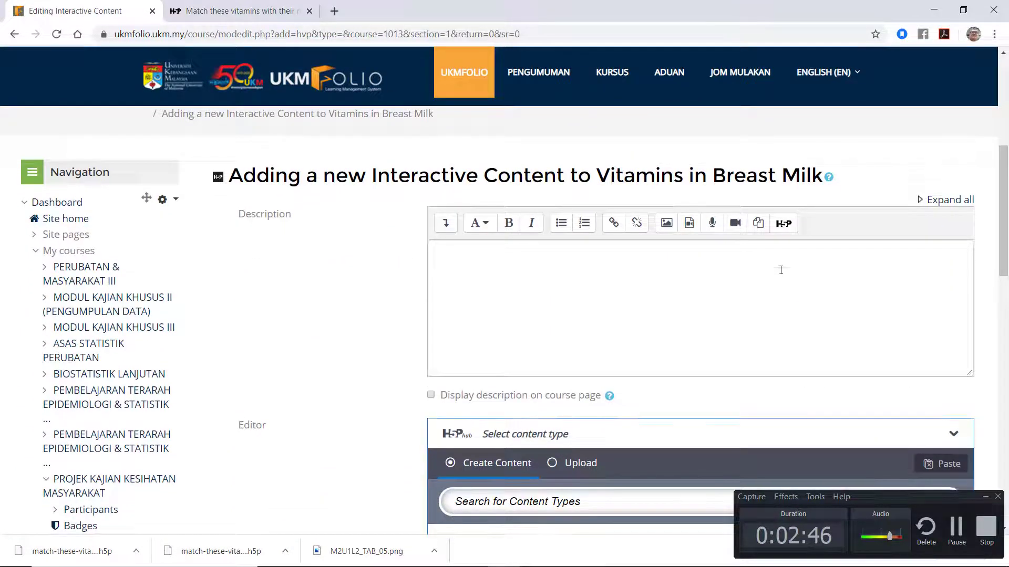
scroll(782, 278, "down", 8)
scroll(785, 290, "down", 5)
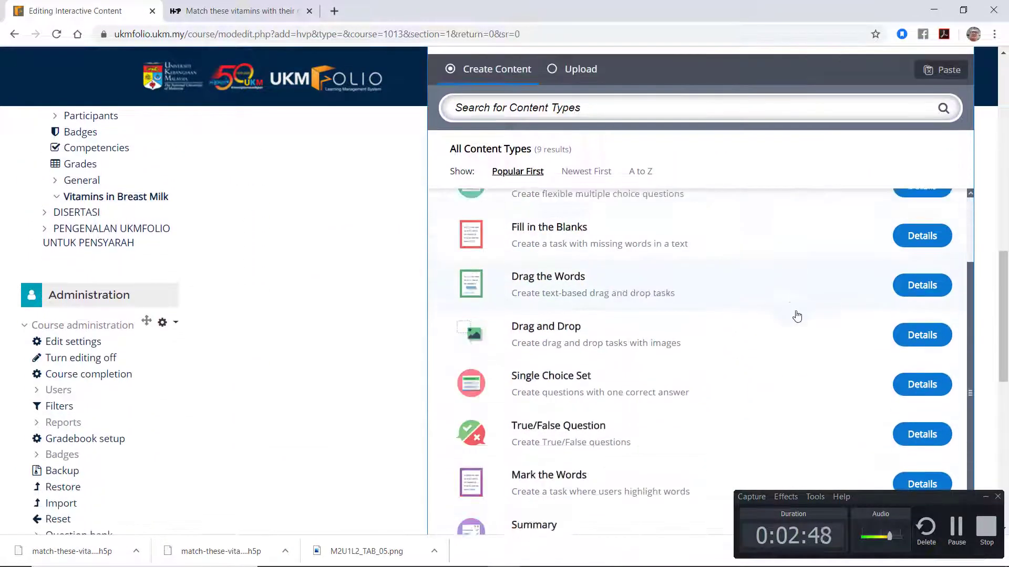
scroll(804, 333, "up", 3)
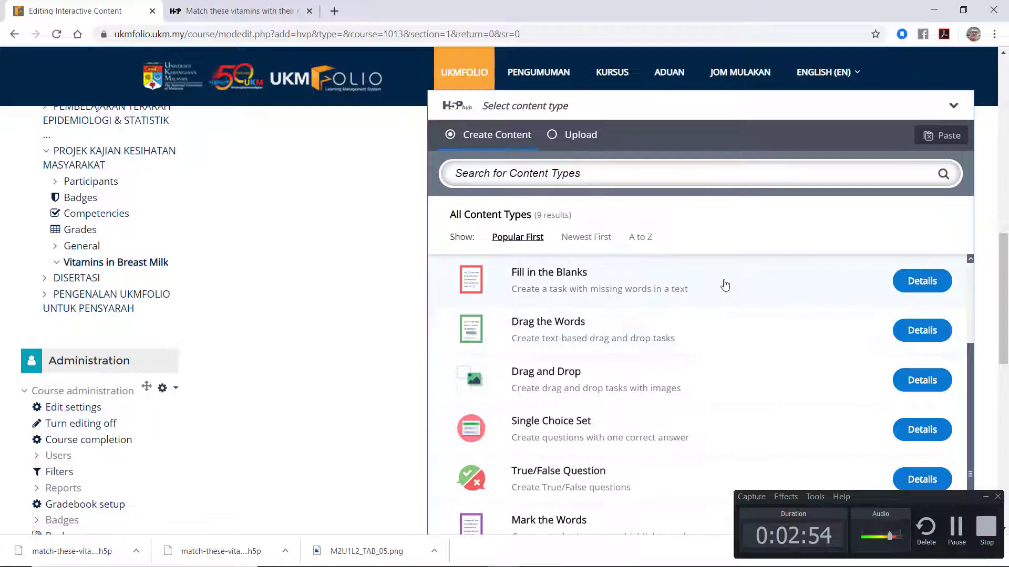
scroll(724, 283, "up", 2)
scroll(757, 266, "up", 3)
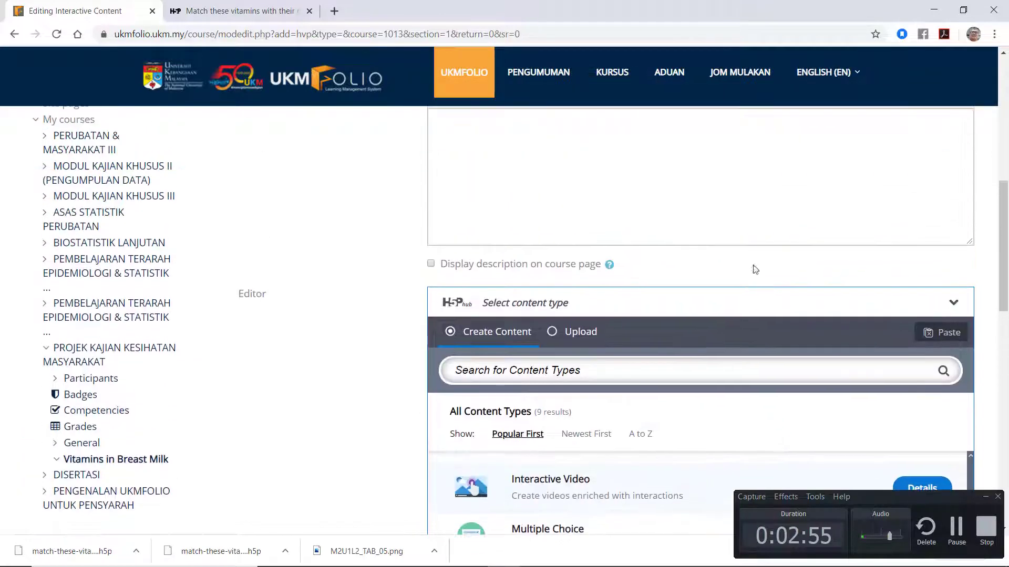
left_click(577, 331)
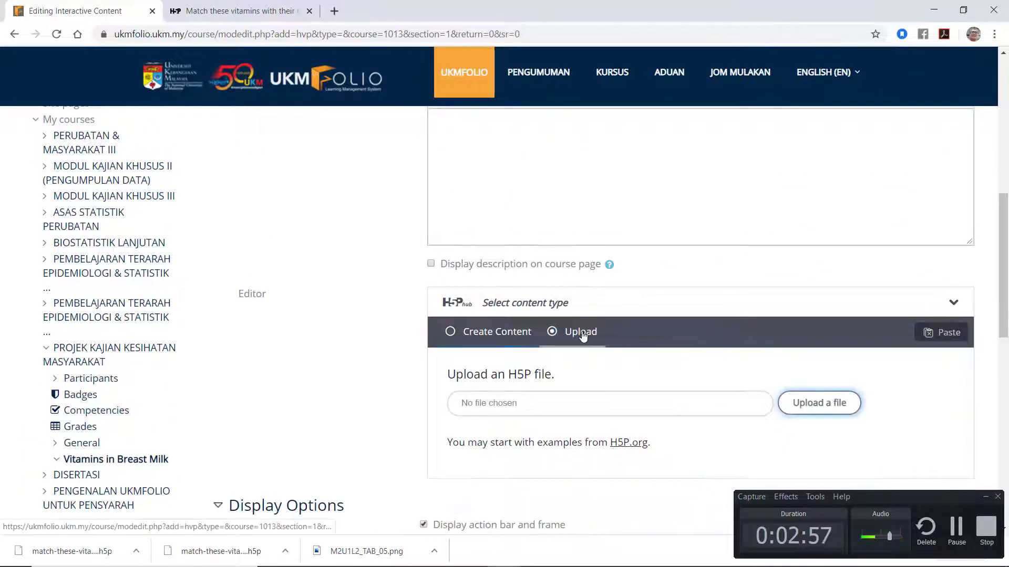
Step: Upload match-these-vitamins-with-their-main-functions-289139.h5p from the desktop and use it as the activity's content
left_click(830, 409)
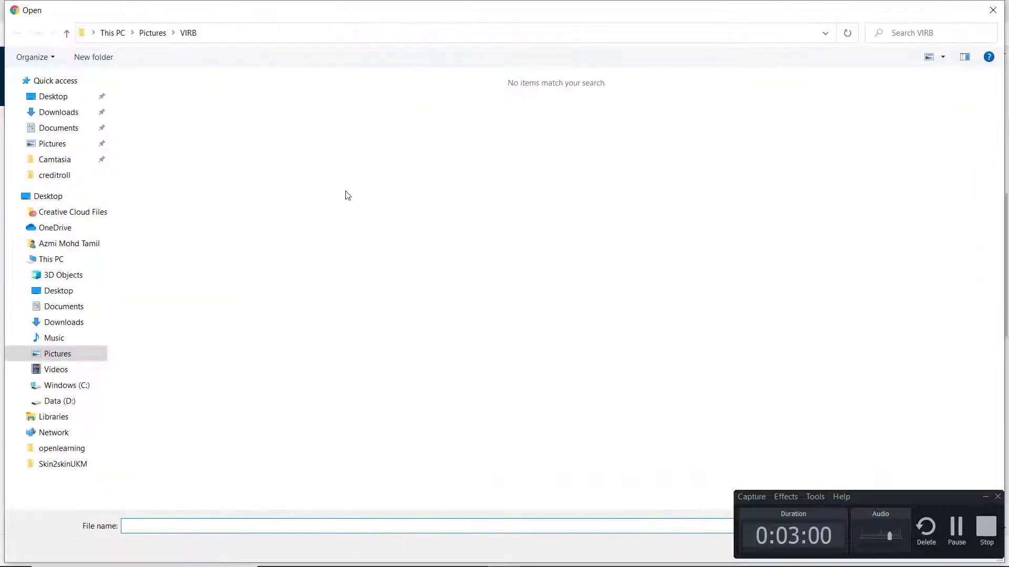
left_click(55, 97)
left_click(175, 127)
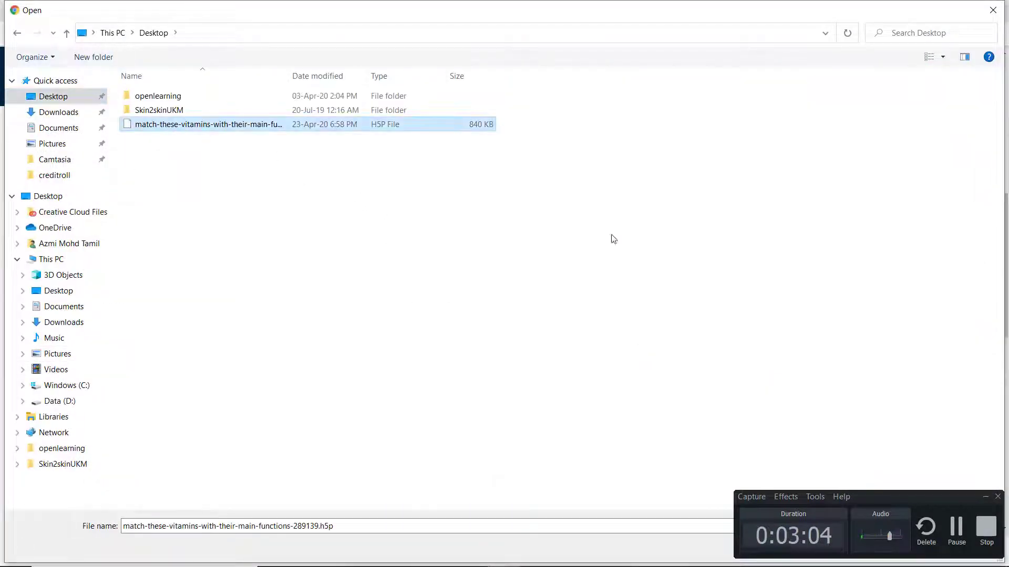
left_click_drag(931, 497, 786, 301)
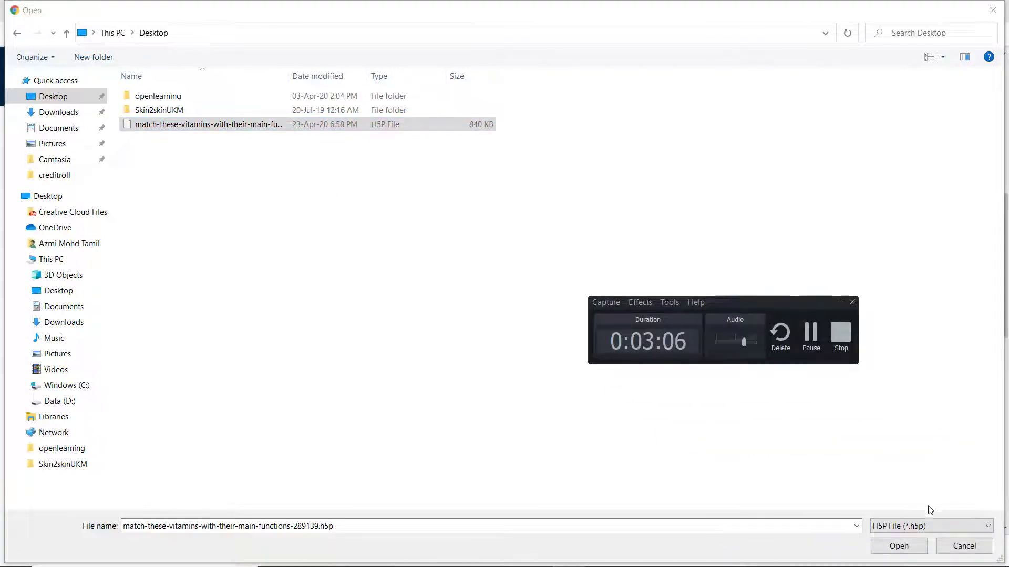
left_click(898, 547)
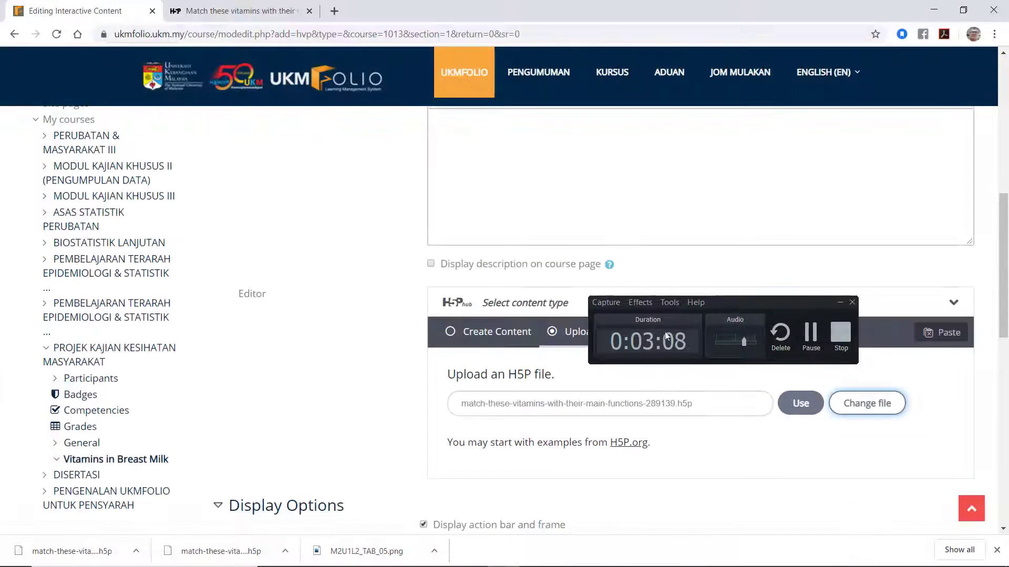
left_click(801, 405)
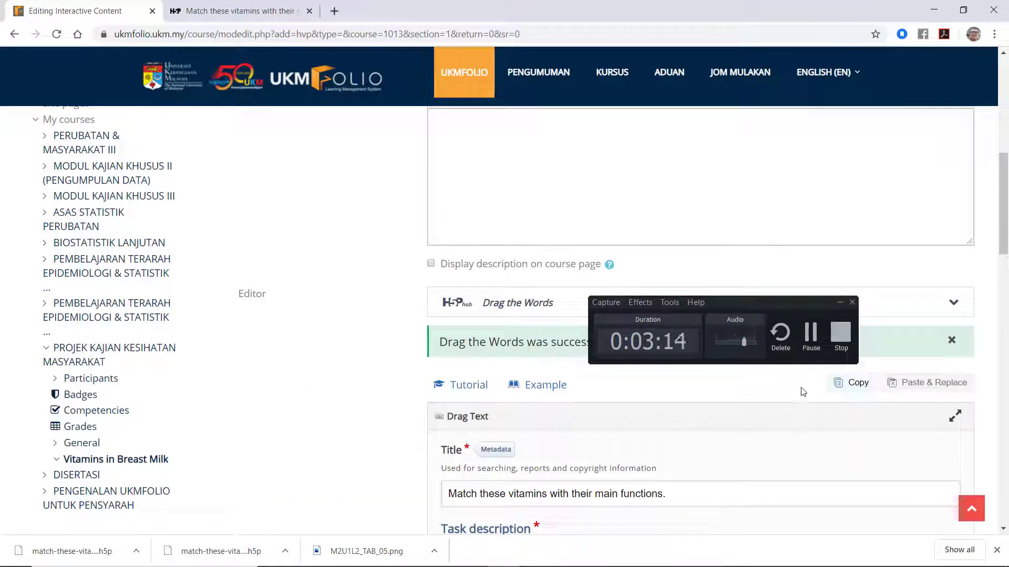
Step: Review the imported Drag the Words task, feedback ranges and display options, then save the activity and return to the course
left_click_drag(761, 303, 285, 274)
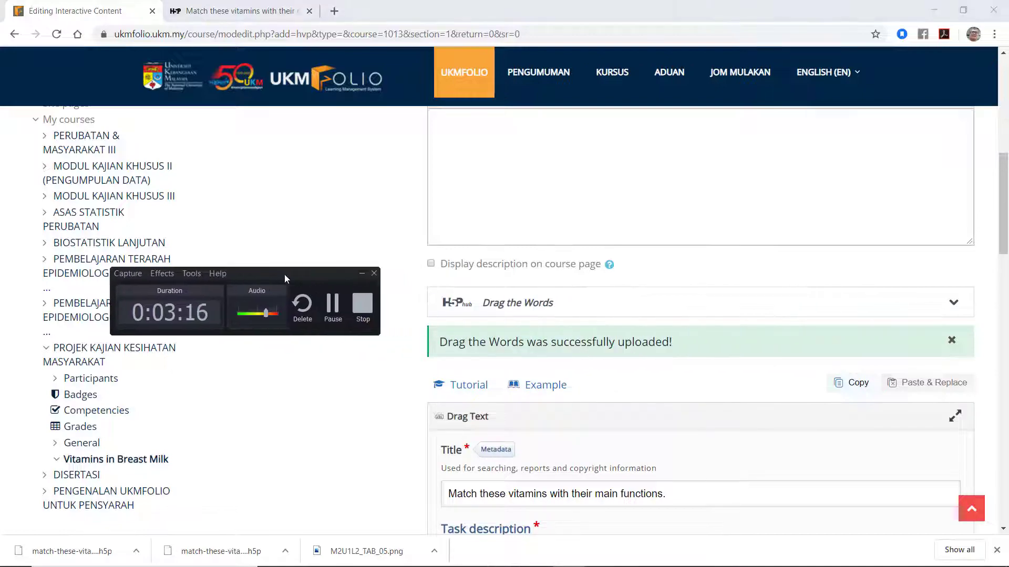
scroll(867, 382, "down", 12)
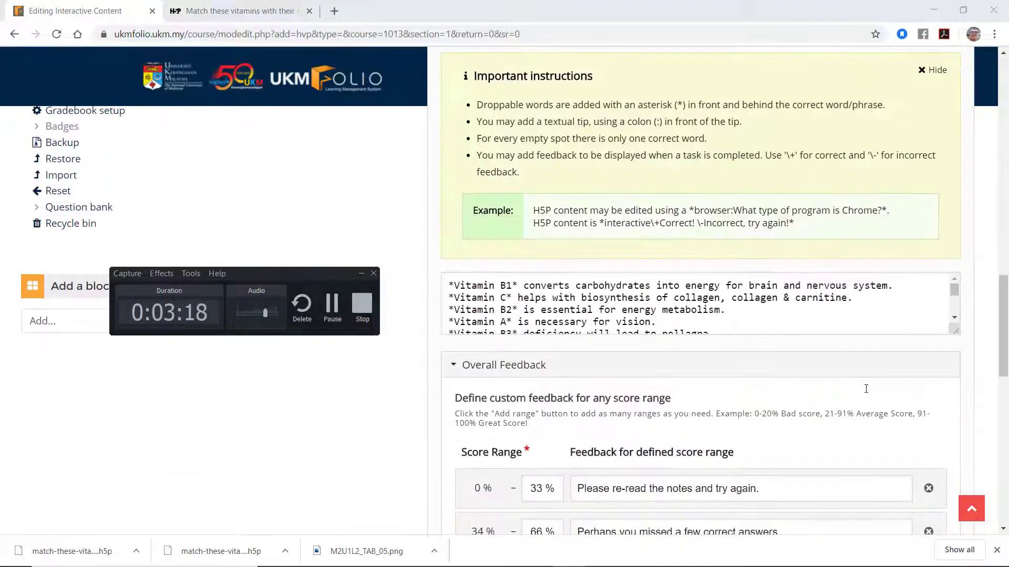
scroll(867, 394, "down", 8)
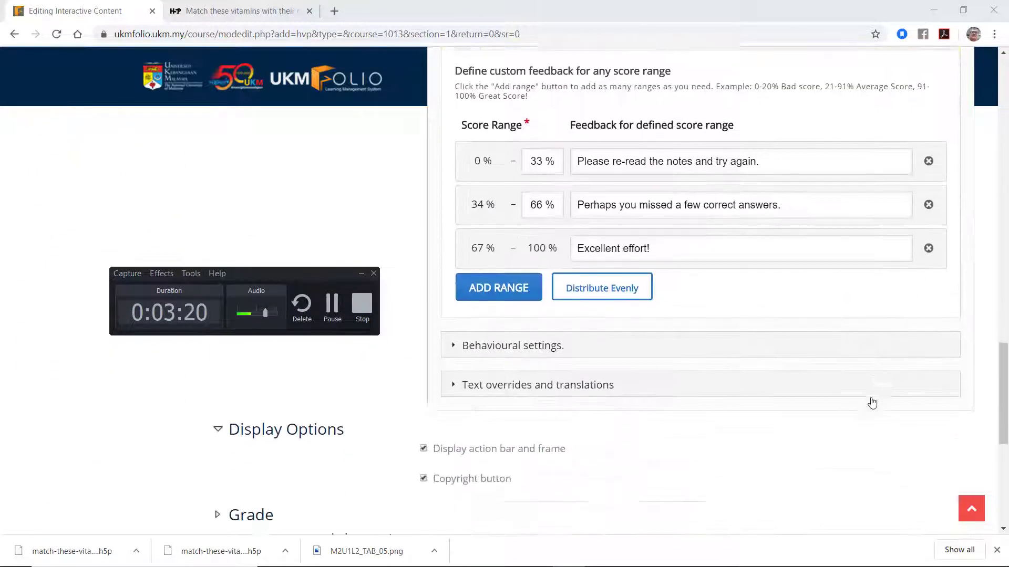
scroll(872, 402, "down", 5)
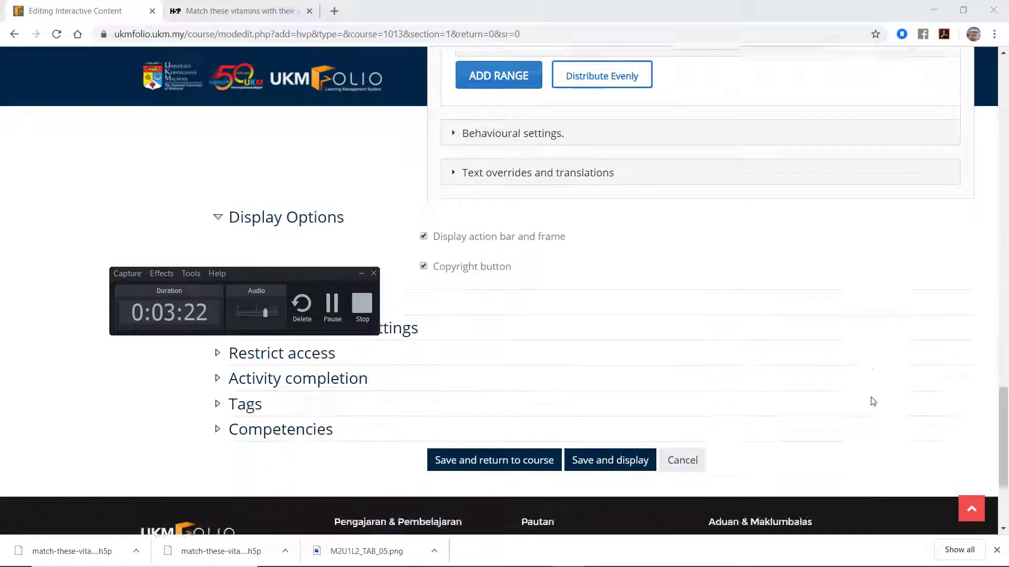
left_click(521, 348)
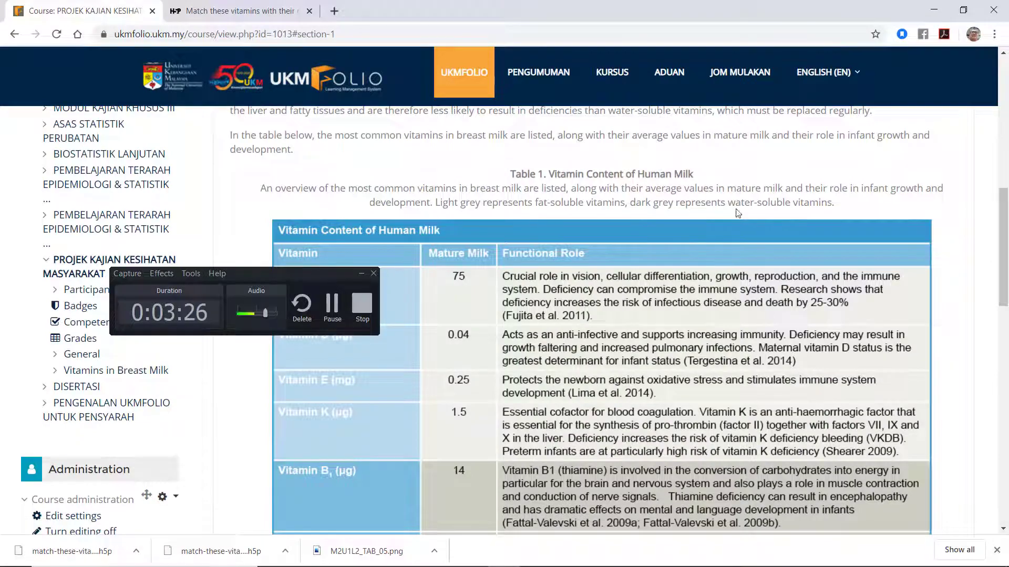
Step: Turn off course editing and view the vitamin matching activity at the end of the Vitamins in Breast Milk topic
scroll(821, 268, "down", 8)
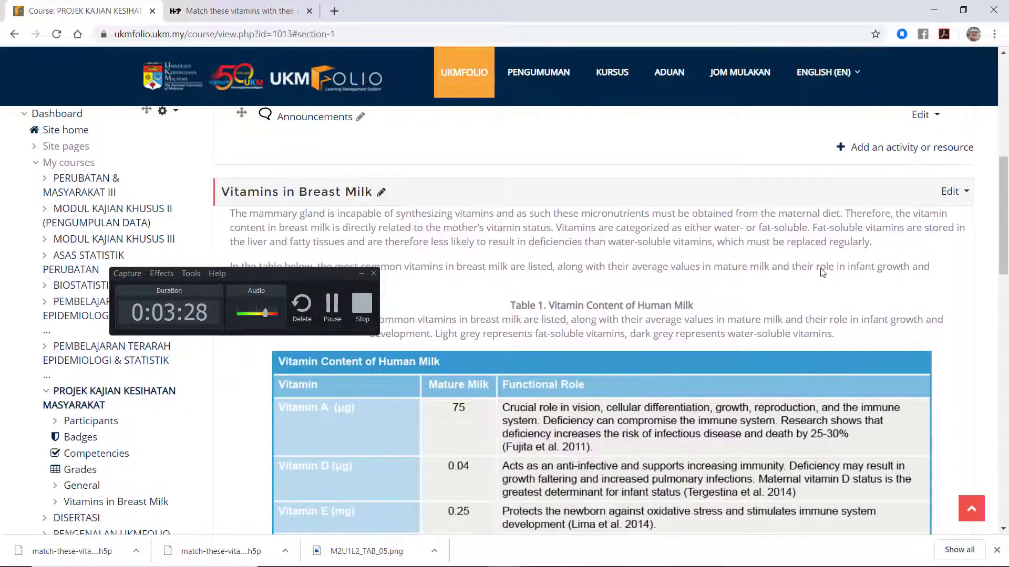
scroll(821, 268, "down", 15)
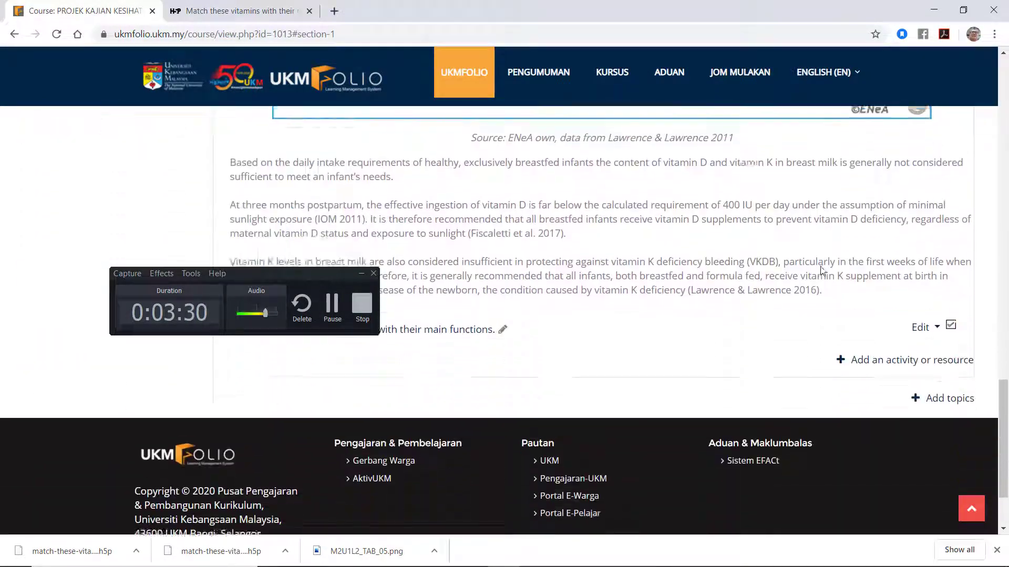
scroll(822, 267, "down", 1)
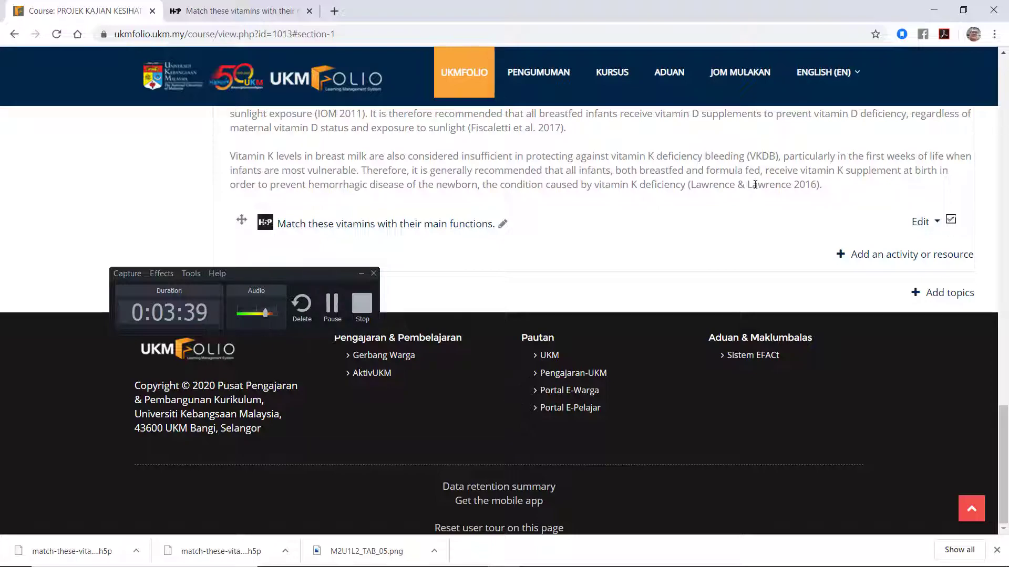
scroll(757, 181, "up", 20)
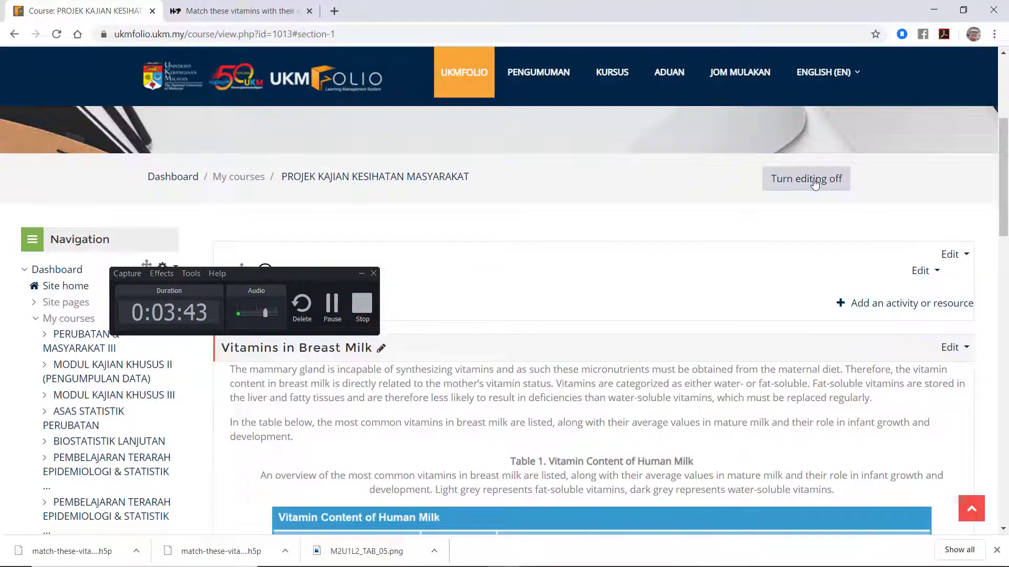
left_click(815, 184)
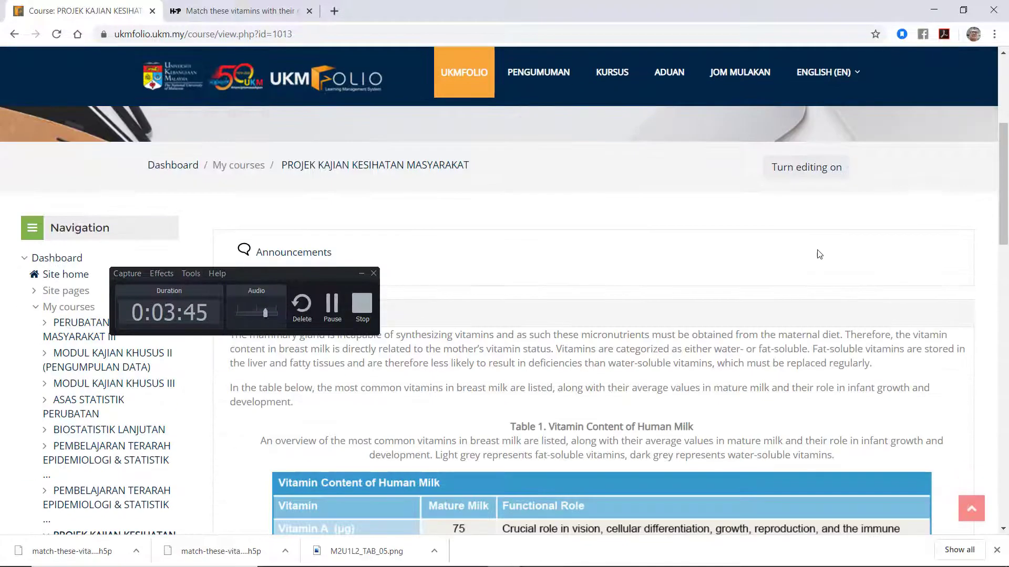
scroll(818, 254, "down", 20)
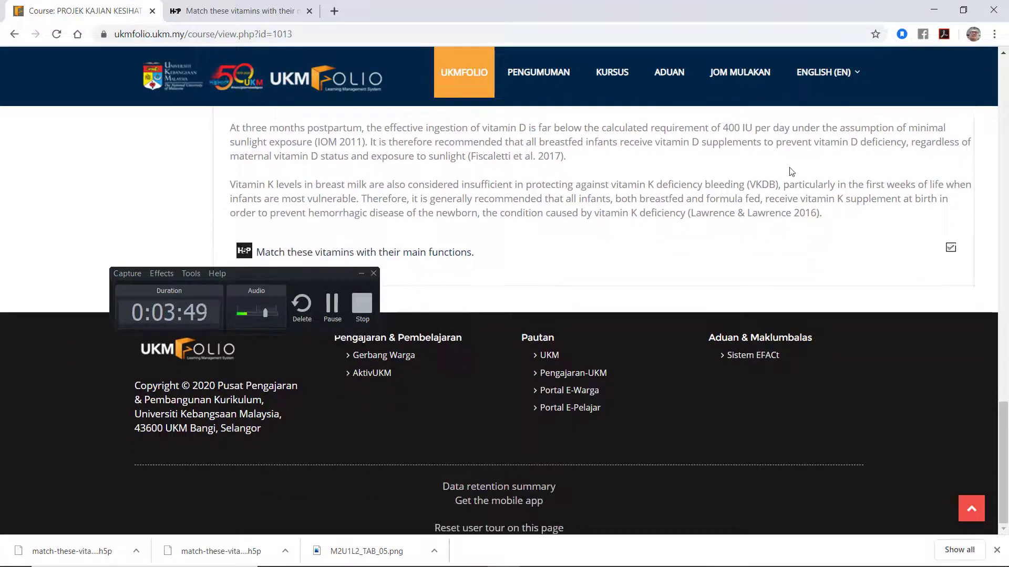
Step: Switch role to preview the course as a learner and go to the activity Match these vitamins with their main functions
scroll(791, 172, "up", 6)
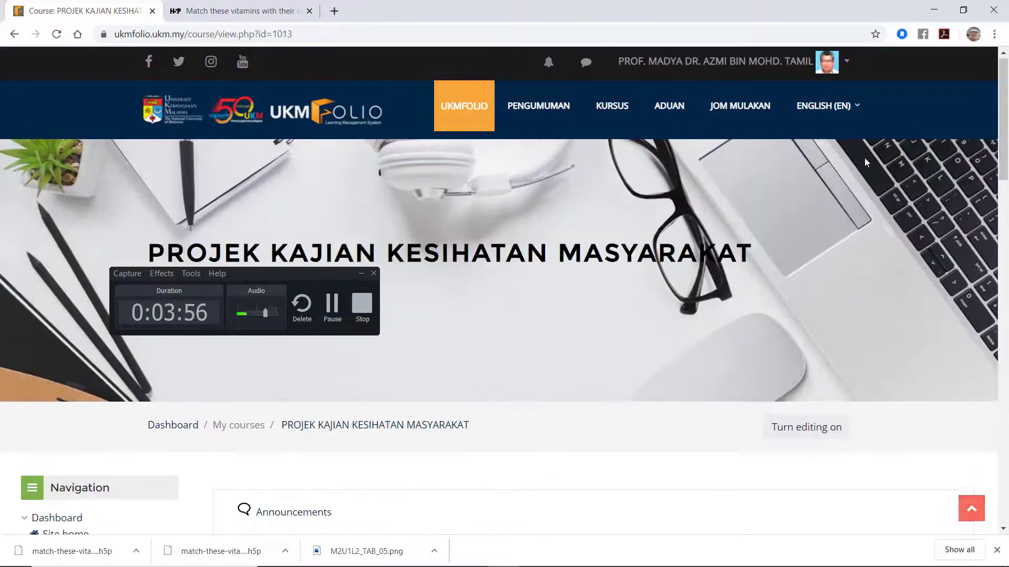
left_click(846, 62)
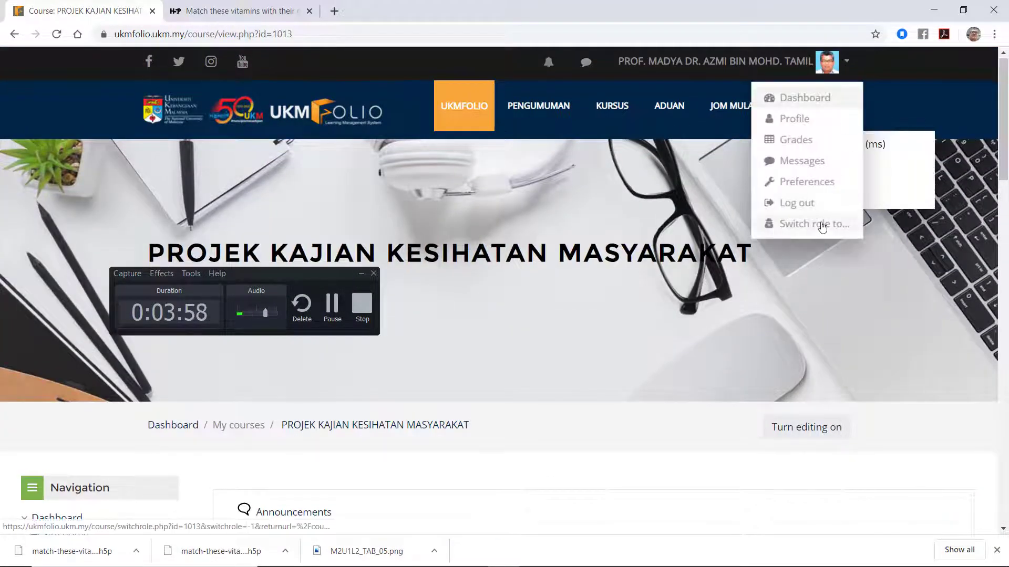
left_click(820, 222)
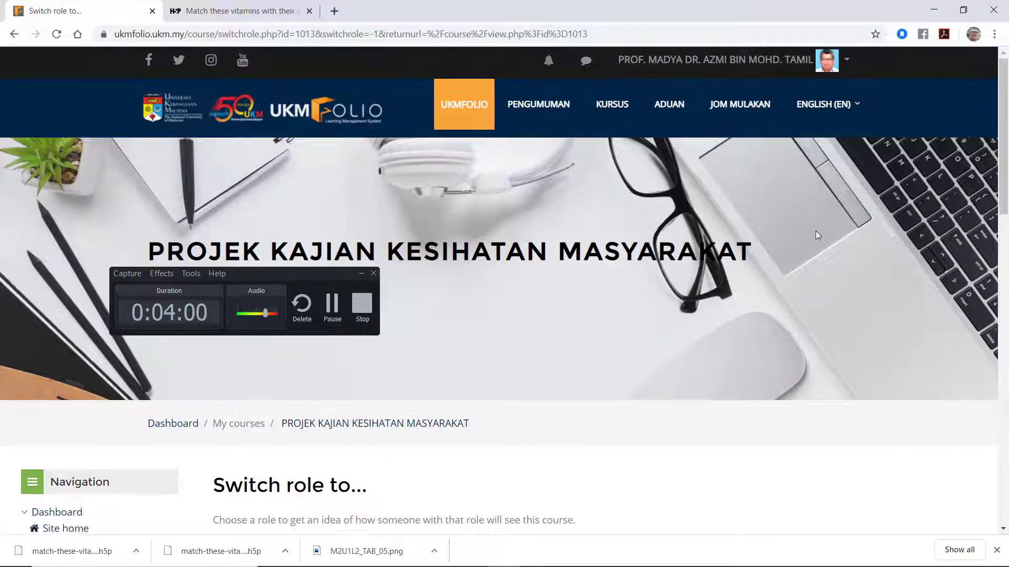
scroll(563, 310, "down", 5)
scroll(430, 299, "down", 3)
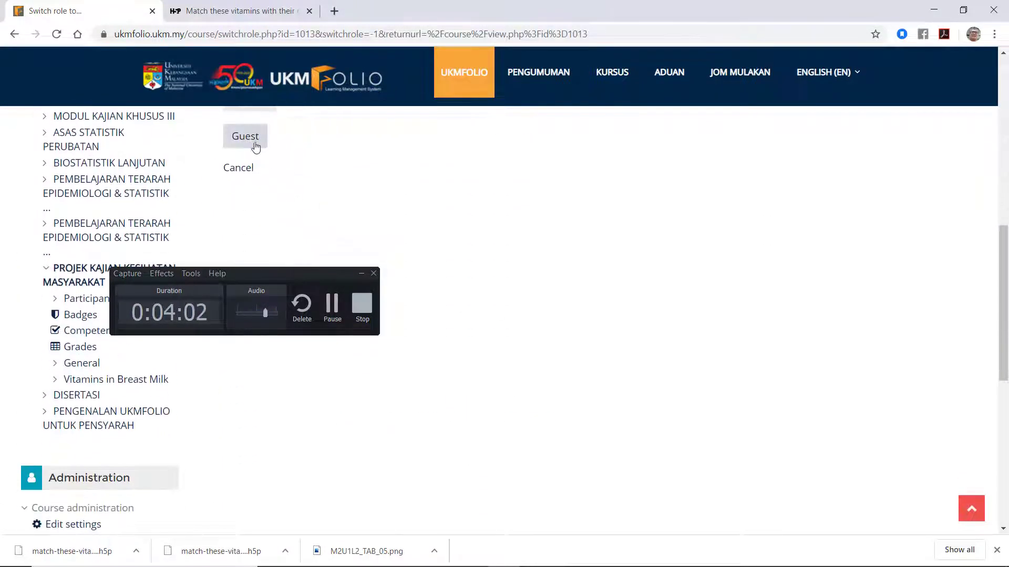
scroll(255, 144, "up", 1)
left_click(263, 164)
scroll(741, 328, "down", 15)
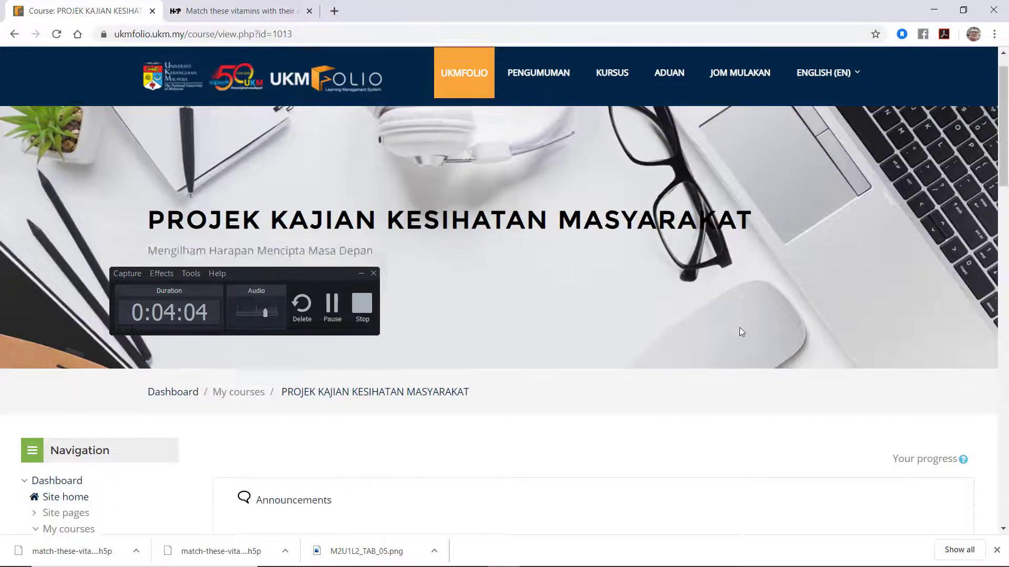
scroll(745, 330, "down", 7)
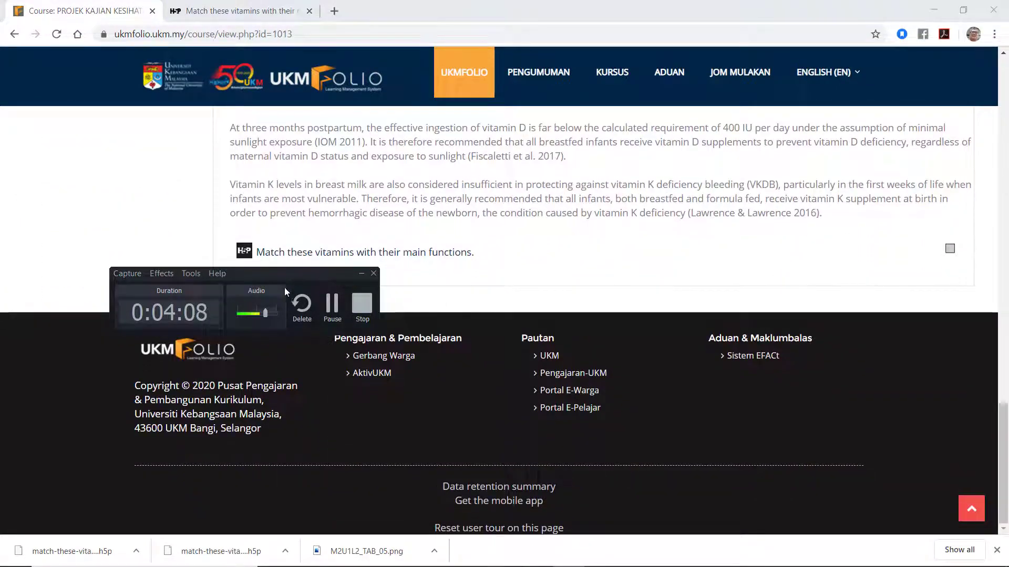
Step: Open the activity Match these vitamins with their main functions and bring the whole exercise into view, clear of the recorder window
left_click_drag(287, 278, 254, 341)
left_click(352, 255)
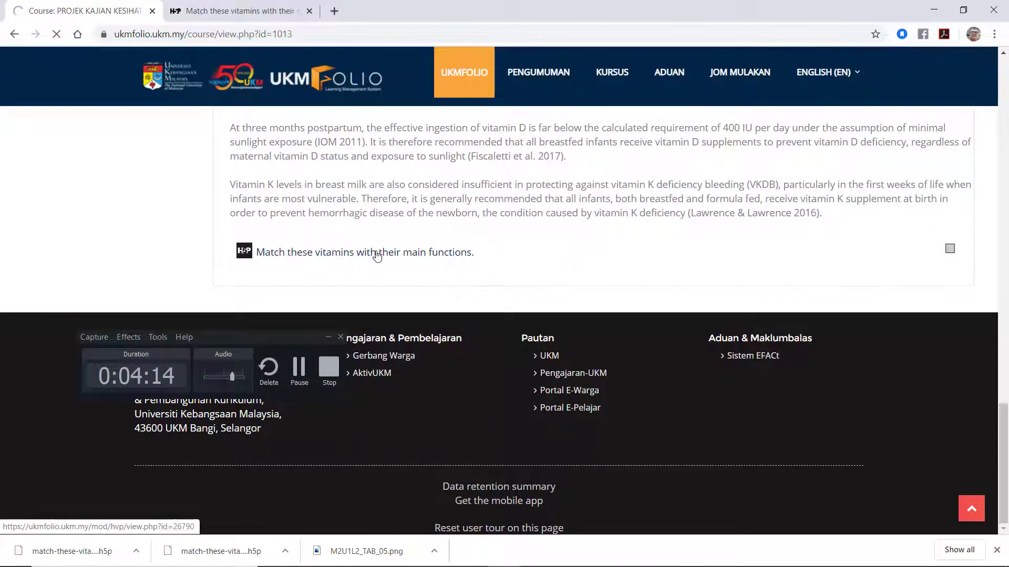
scroll(452, 294, "down", 8)
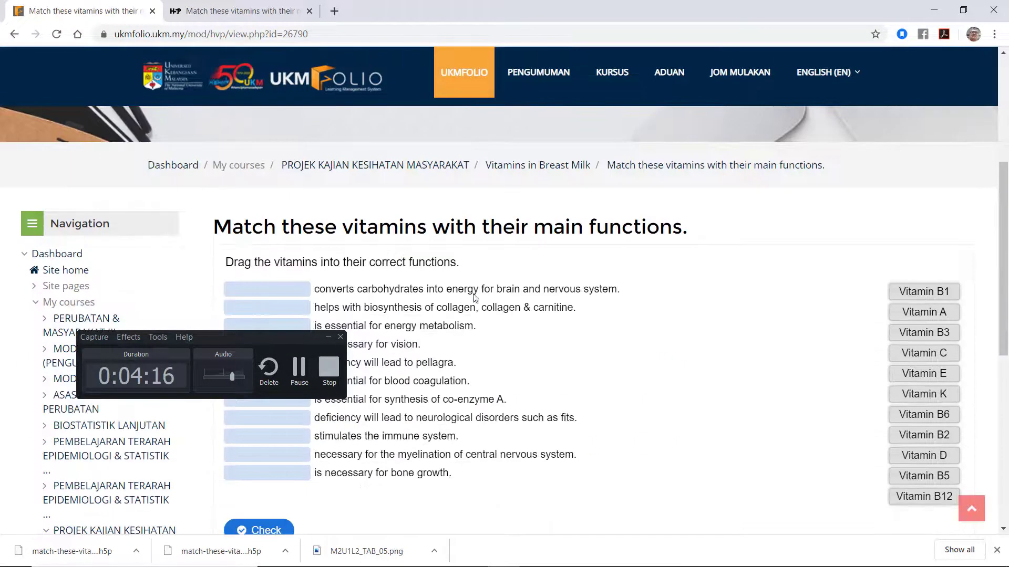
scroll(494, 293, "up", 1)
left_click_drag(275, 348, 533, 499)
scroll(732, 262, "up", 1)
scroll(732, 262, "down", 1)
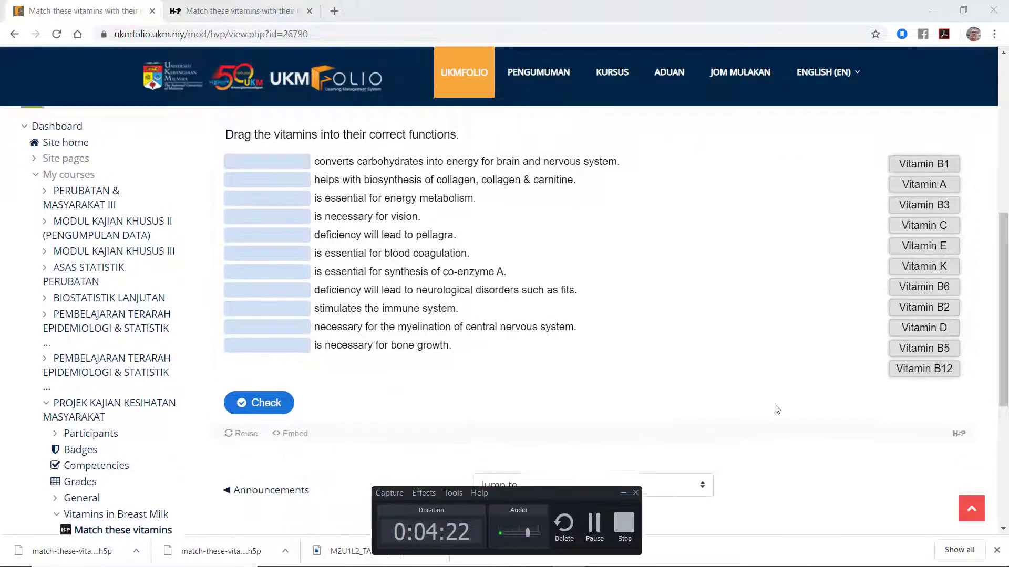
scroll(700, 335, "up", 1)
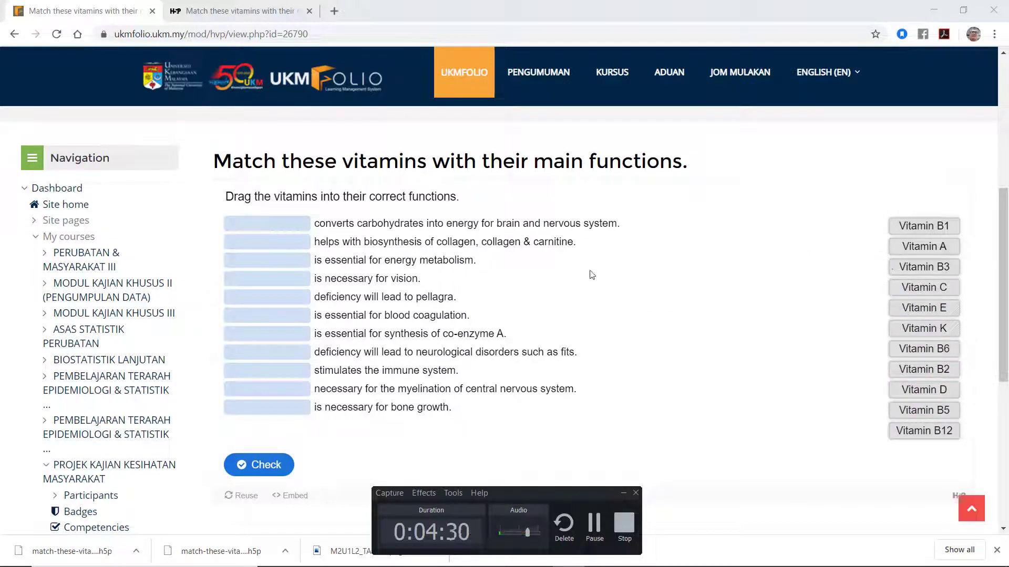
Step: Match Vitamin A to vision, K to blood coagulation, D to bone growth, C to collagen biosynthesis and E to immune system stimulation
left_click_drag(917, 249, 267, 280)
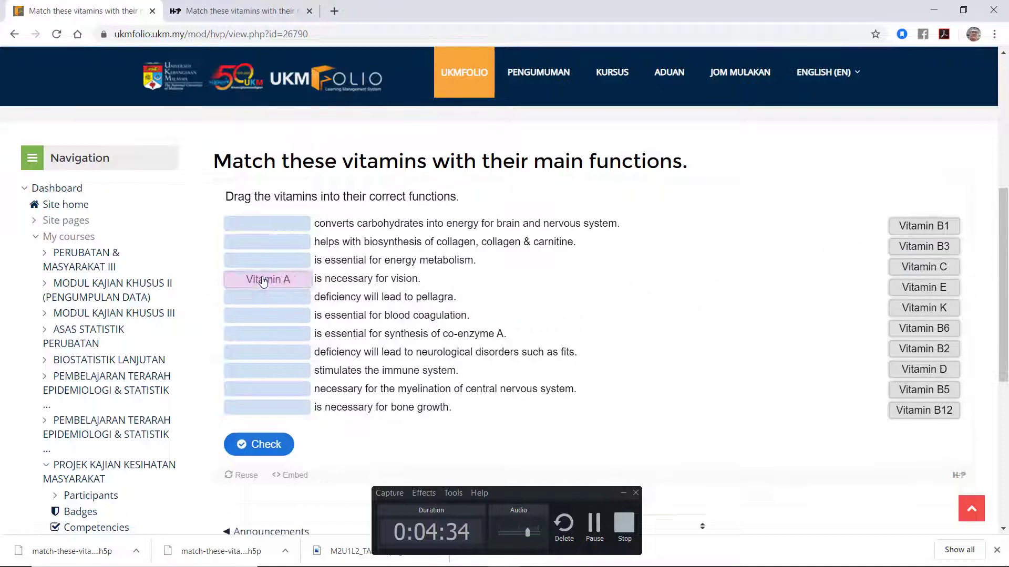
left_click_drag(929, 309, 277, 318)
left_click_drag(935, 351, 290, 424)
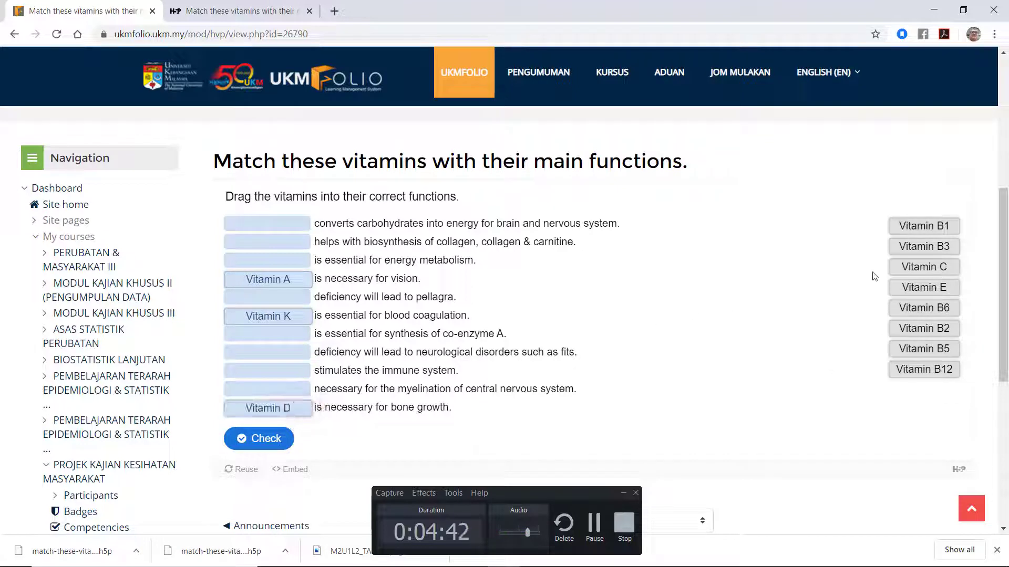
left_click_drag(925, 273, 260, 246)
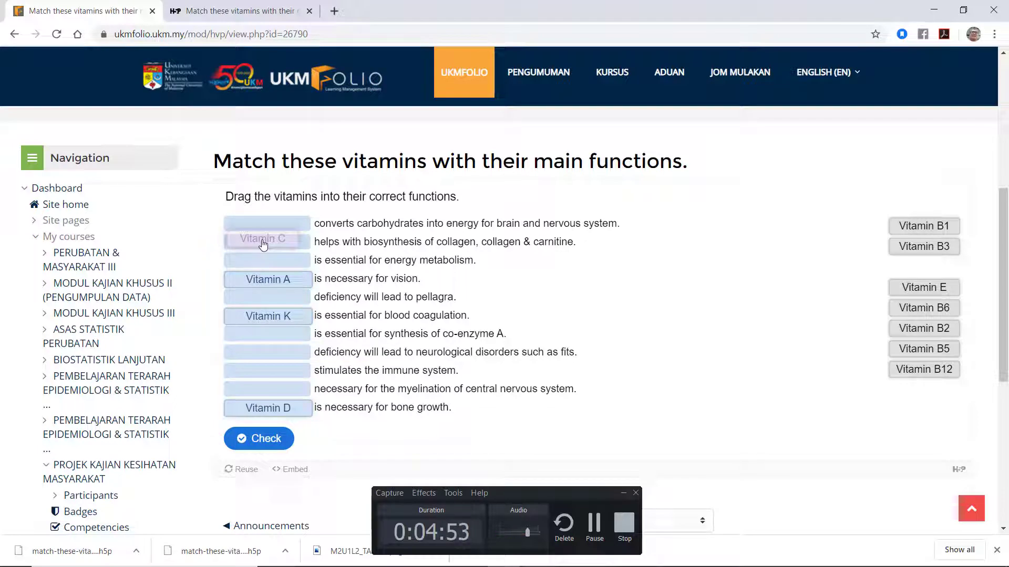
left_click_drag(263, 245, 267, 244)
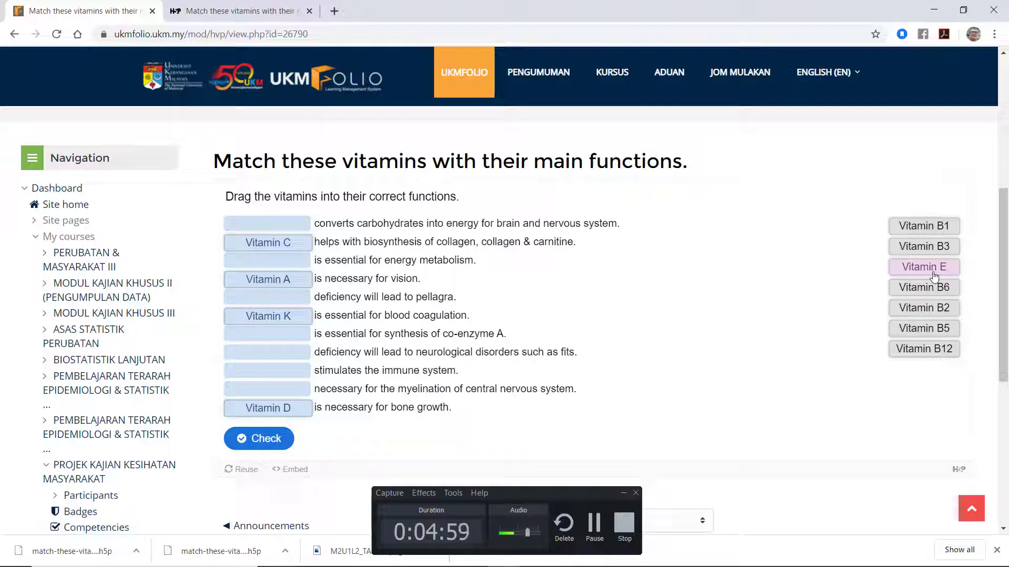
left_click_drag(933, 274, 294, 379)
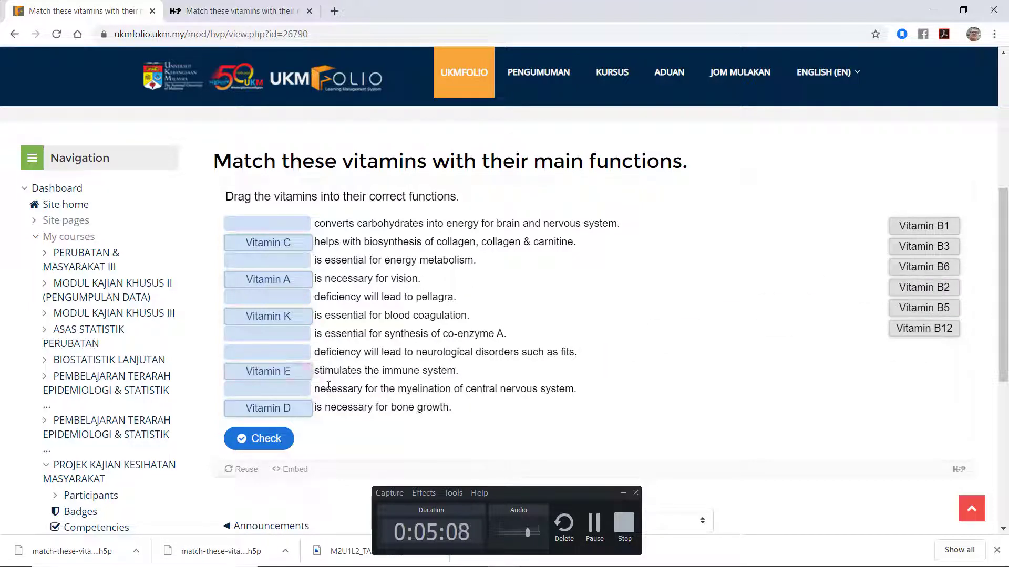
Step: Check the partly completed vitamin answers and reveal the solution for the unfilled blanks
left_click(256, 440)
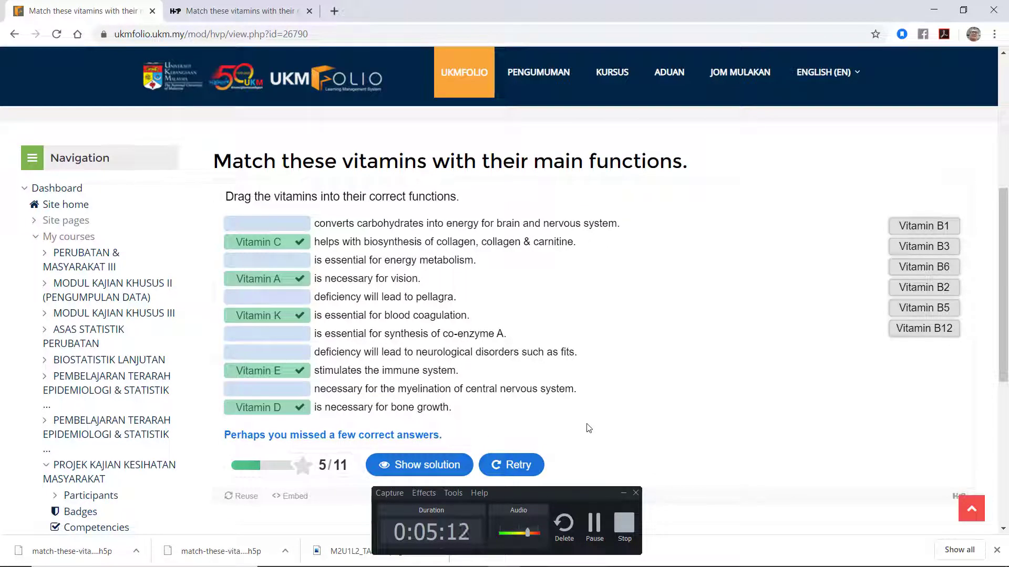
left_click(430, 464)
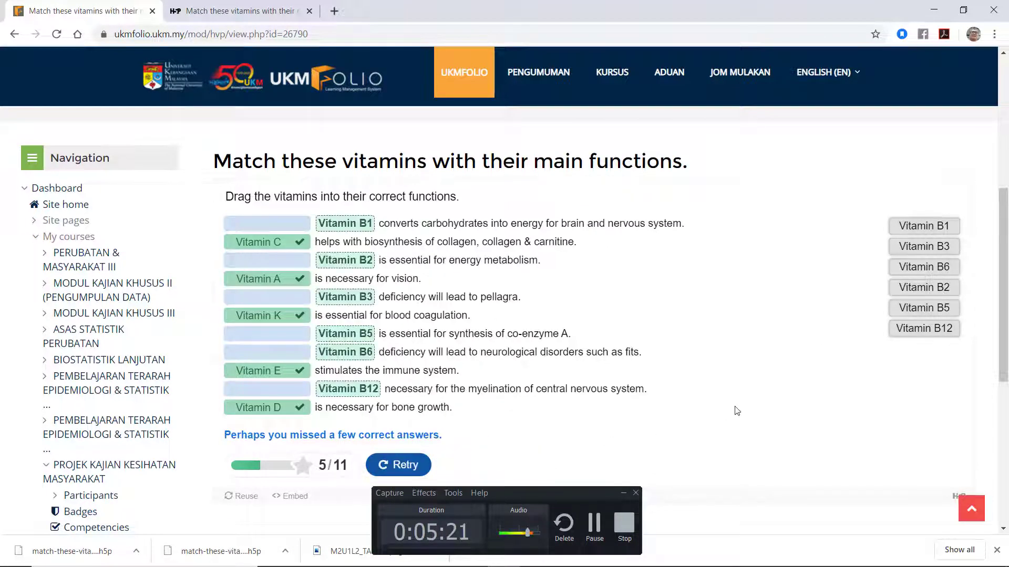